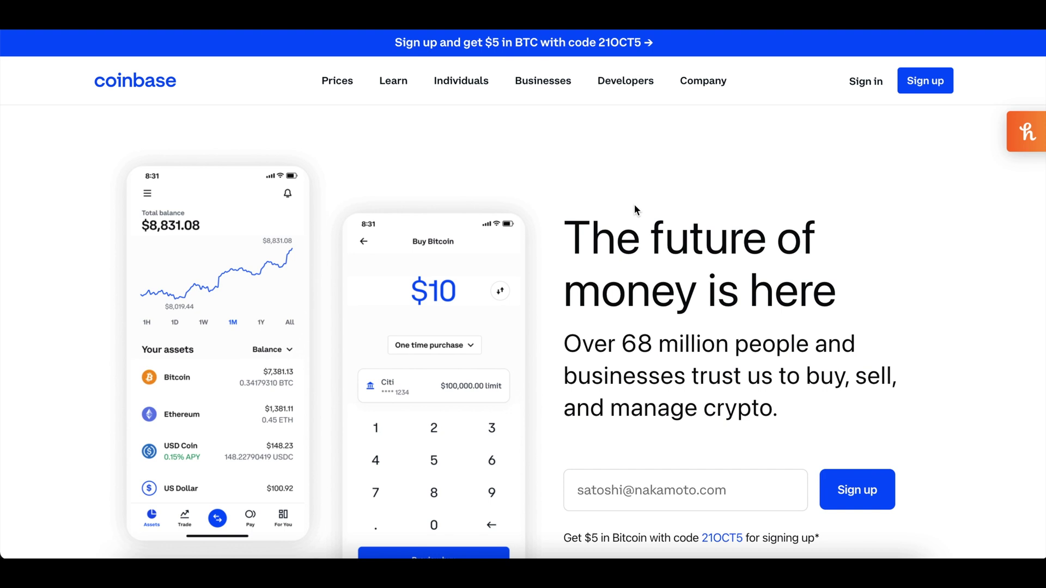
Open the Coinbase sign-up form and accept the 18+ and user agreement terms.
click(928, 89)
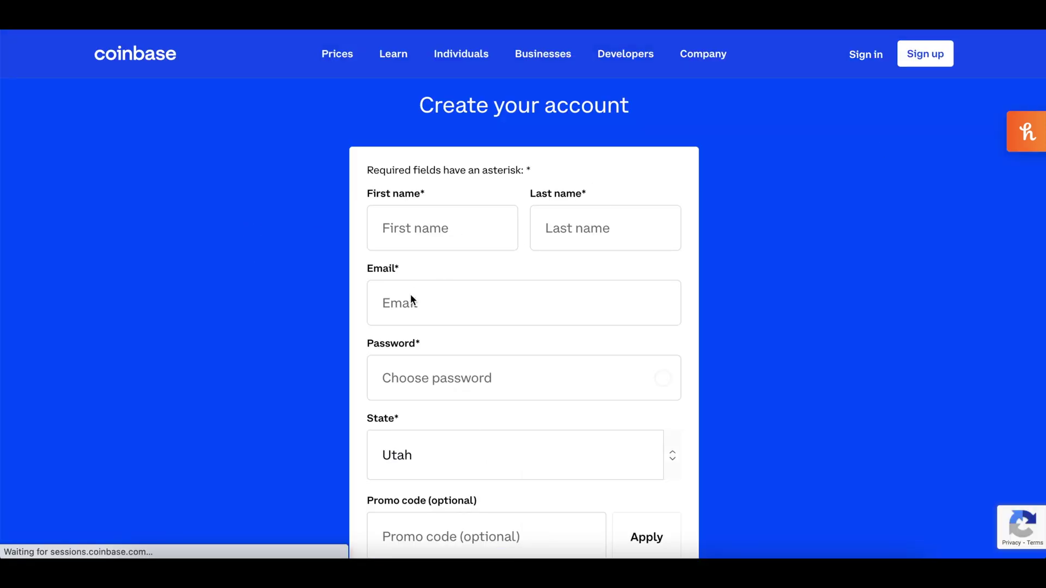
scroll(411, 294, down, 1)
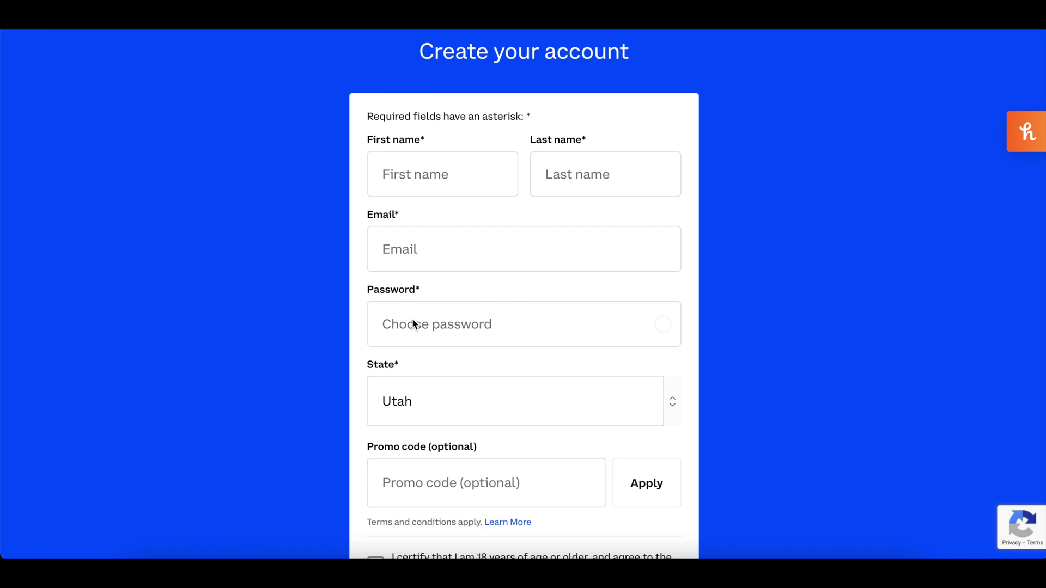
scroll(471, 320, down, 2)
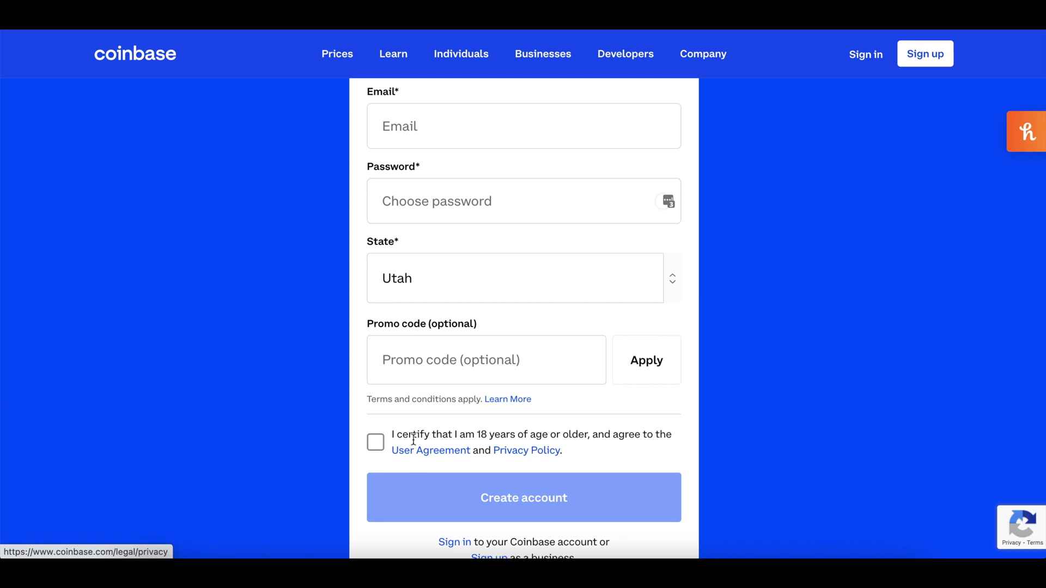
click(375, 442)
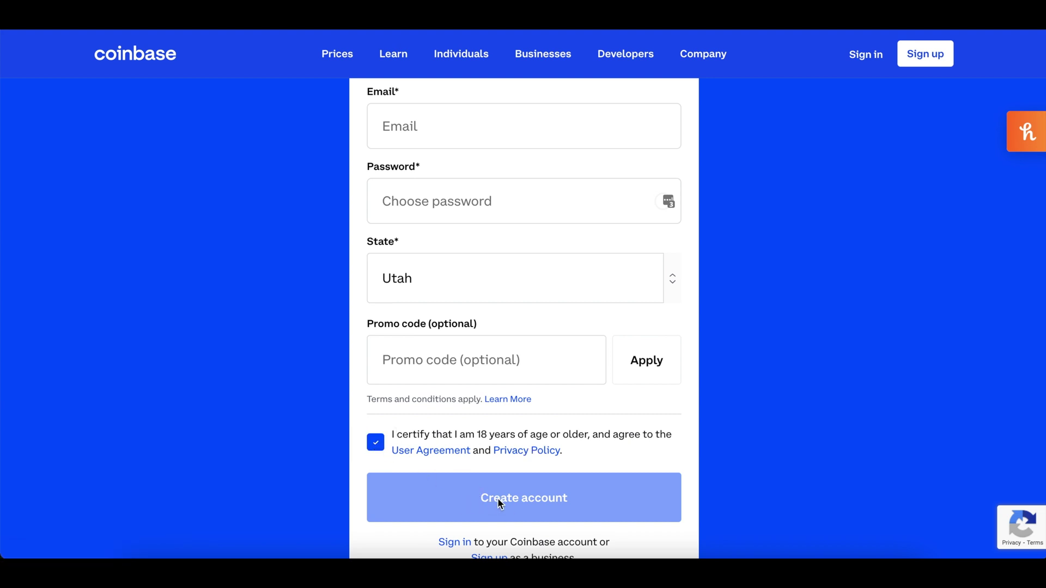
scroll(297, 208, up, 3)
Enter the first name, last name, e-mail address and password in the sign-up form.
click(443, 228)
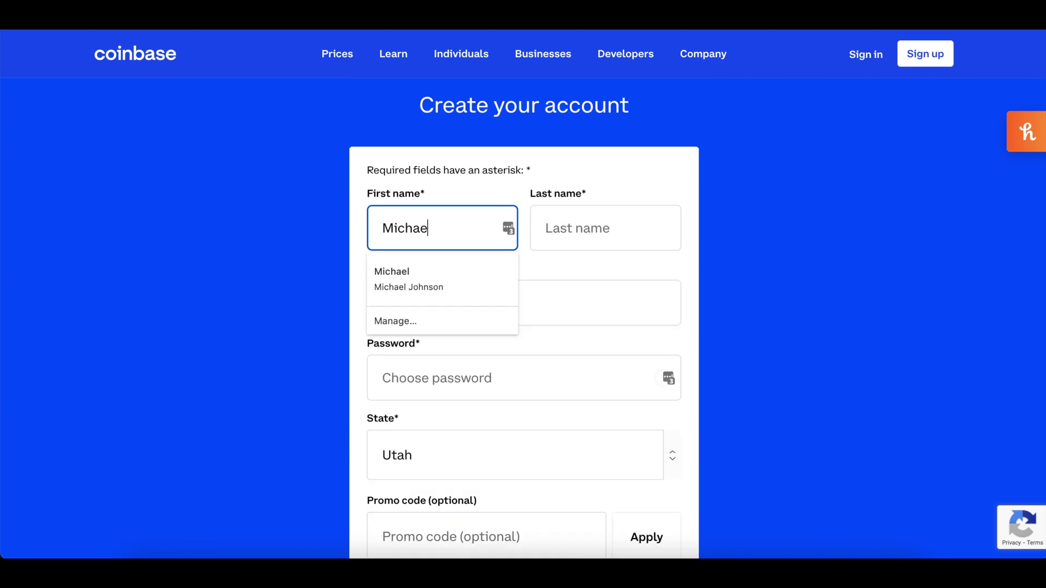
key(Tab)
key(Tab)
key(Tab)
key(ctrl+v)
key(Tab)
key(Tab)
key(Tab)
key(Tab)
key(Tab)
key(Tab)
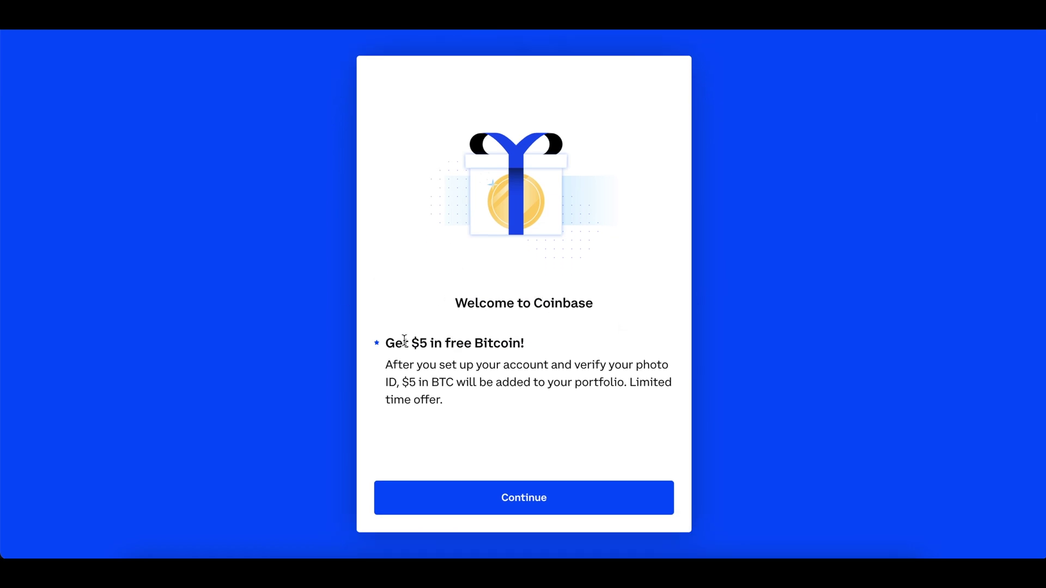
Highlight the $5 free Bitcoin offer text on the Welcome to Coinbase screen, then continue.
drag(385, 342, 512, 340)
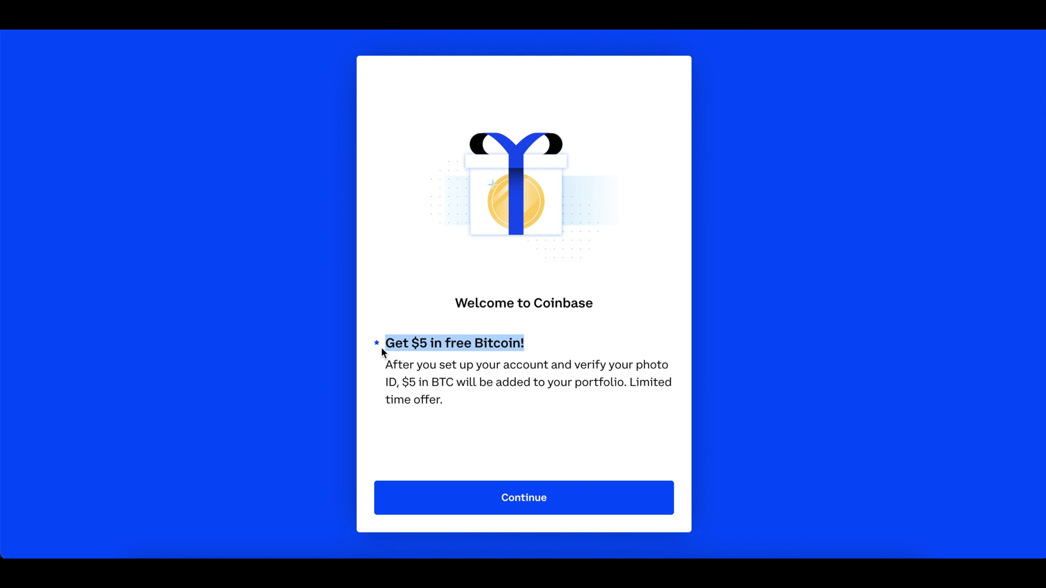
drag(402, 381, 616, 370)
double_click(389, 382)
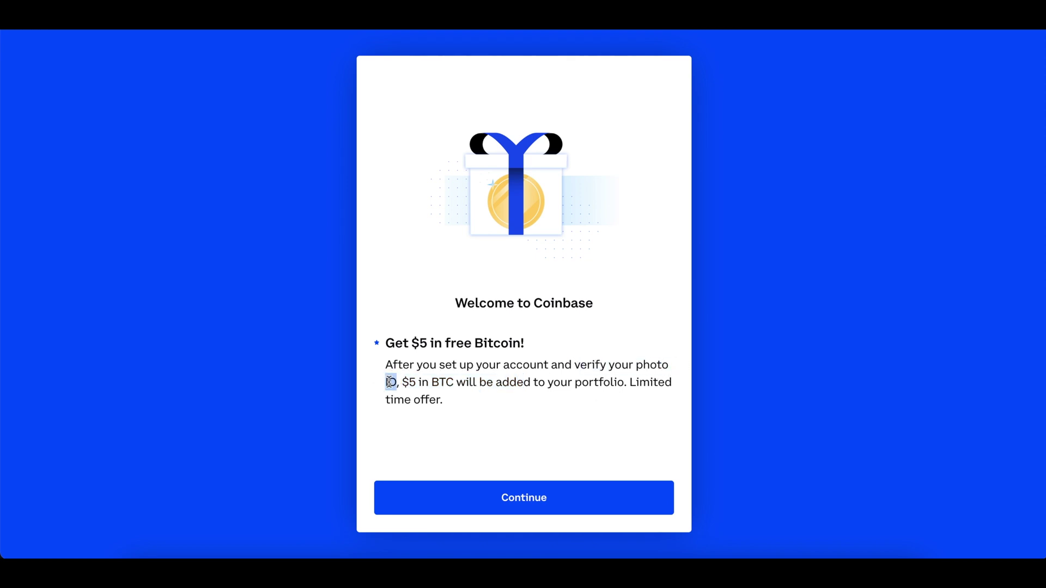
click(518, 501)
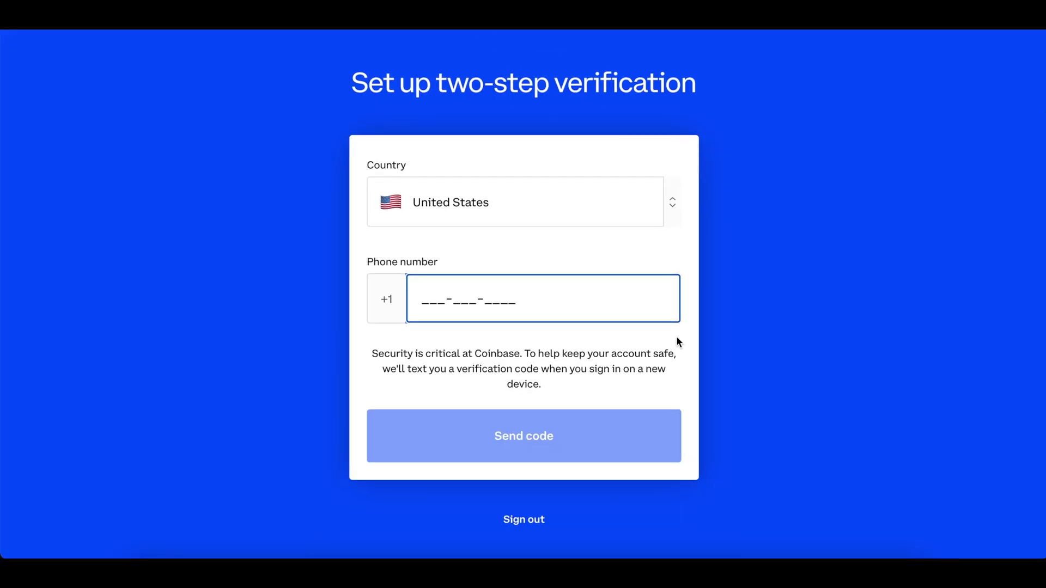
Set up two-step verification with the phone number and the texted code.
key(ctrl+v)
key(Return)
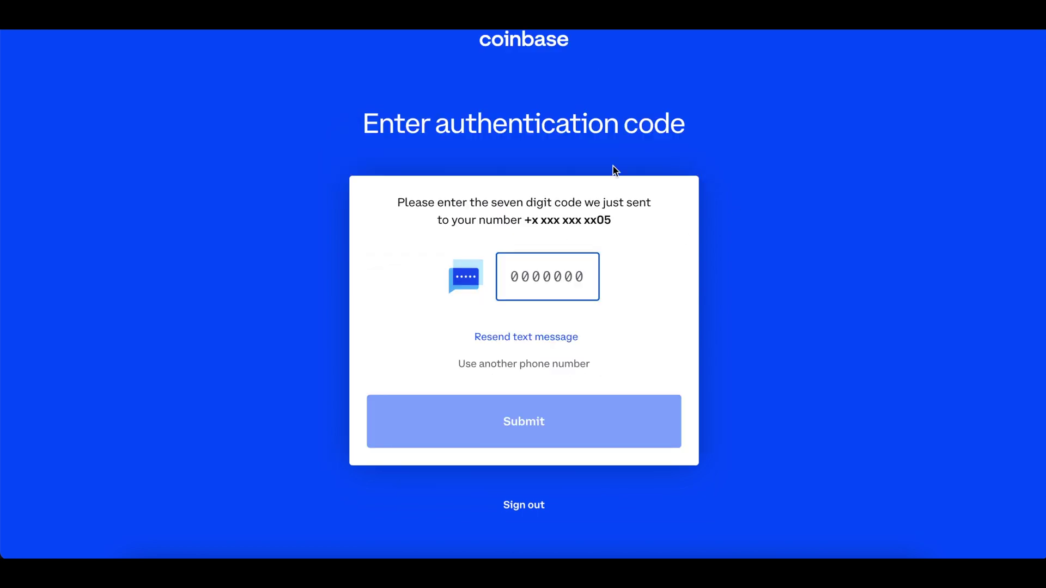
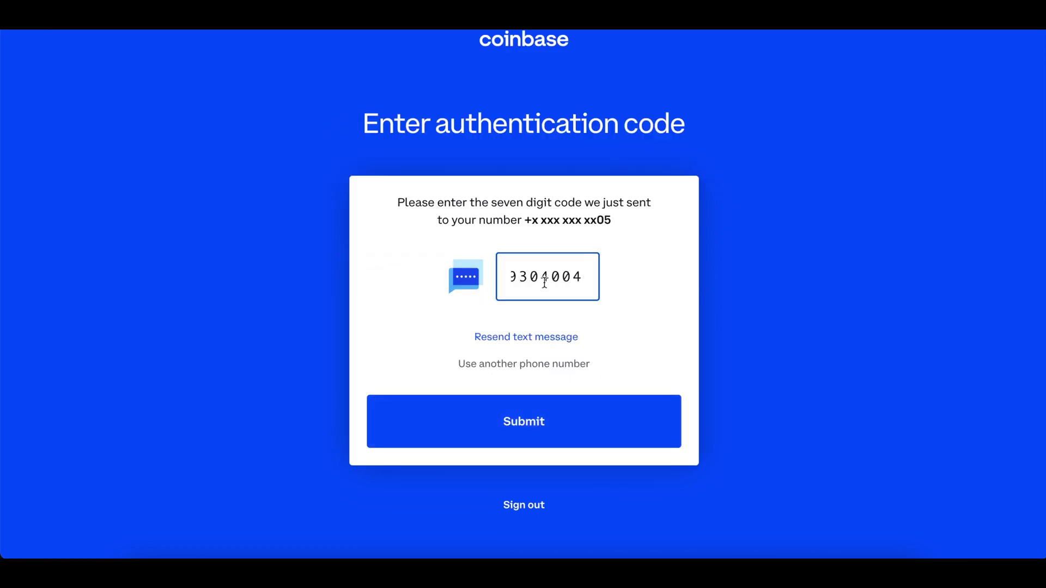
click(587, 413)
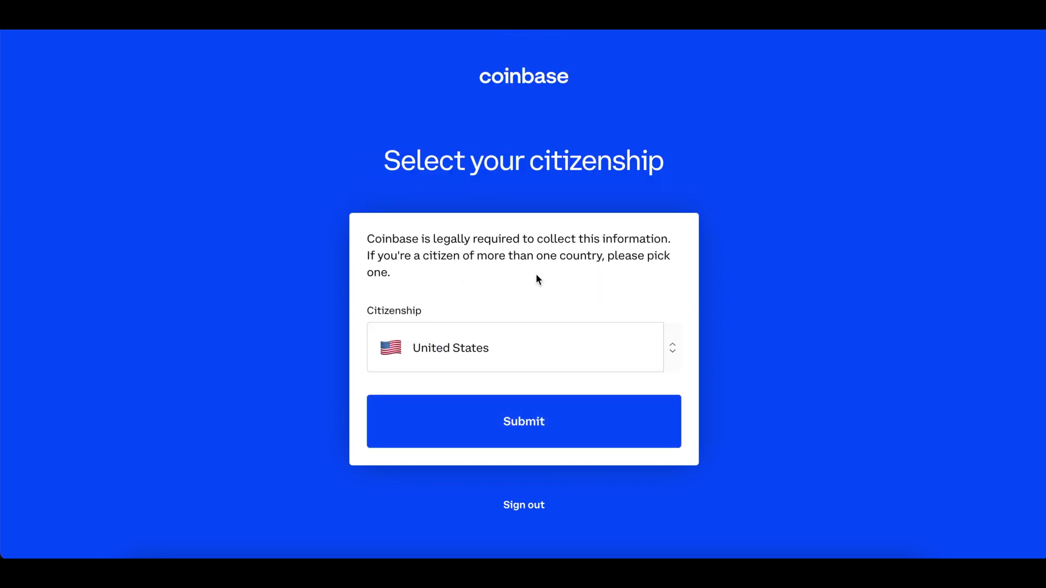
Choose United States as citizenship and submit it.
click(672, 348)
scroll(588, 349, down, 2)
scroll(587, 351, down, 10)
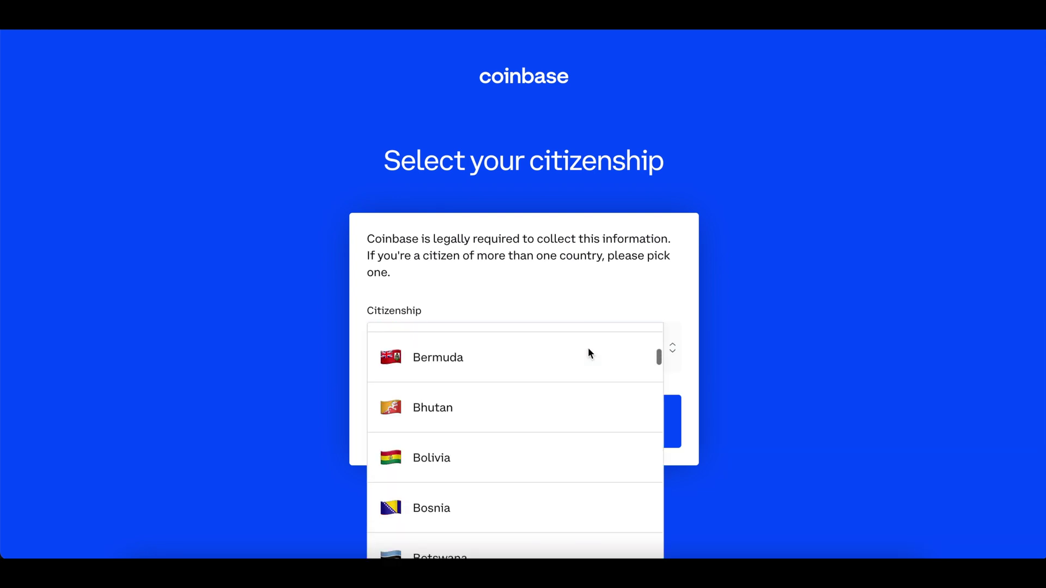
scroll(587, 352, up, 10)
click(537, 348)
click(468, 419)
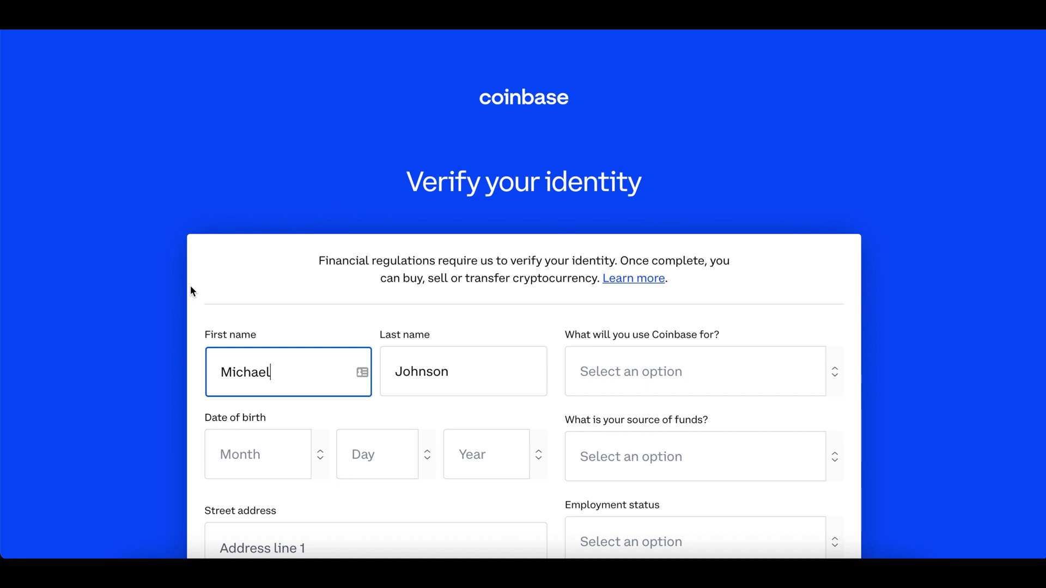
Review the completed Verify your identity form and submit the details.
scroll(191, 286, down, 4)
drag(318, 57, 467, 57)
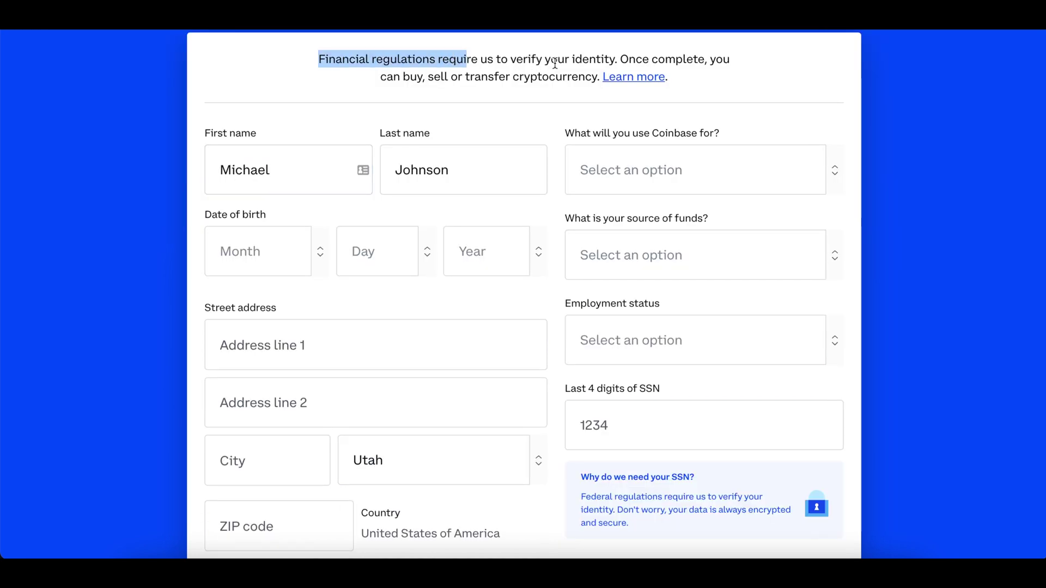
click(326, 62)
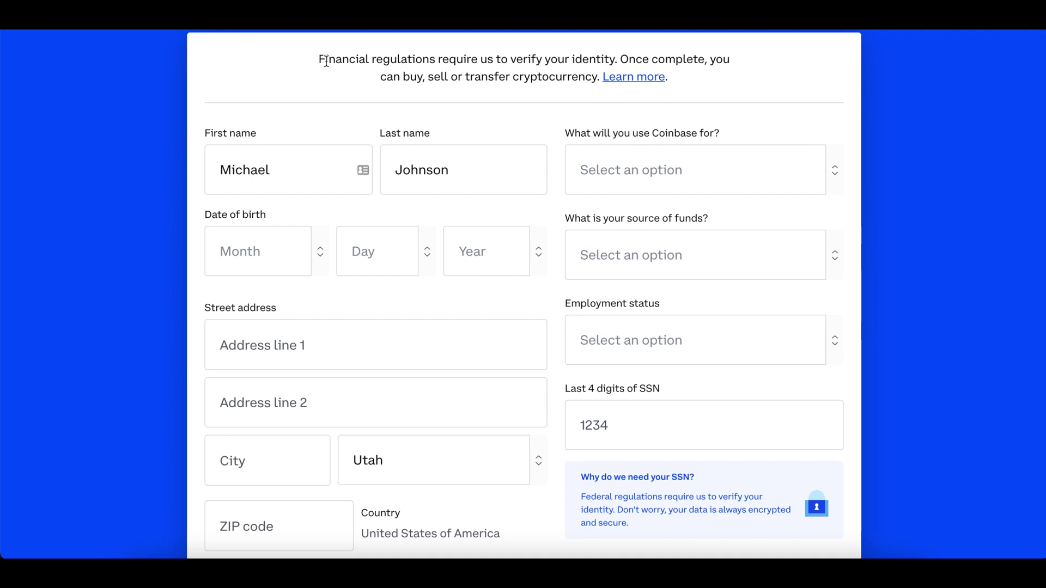
click(651, 439)
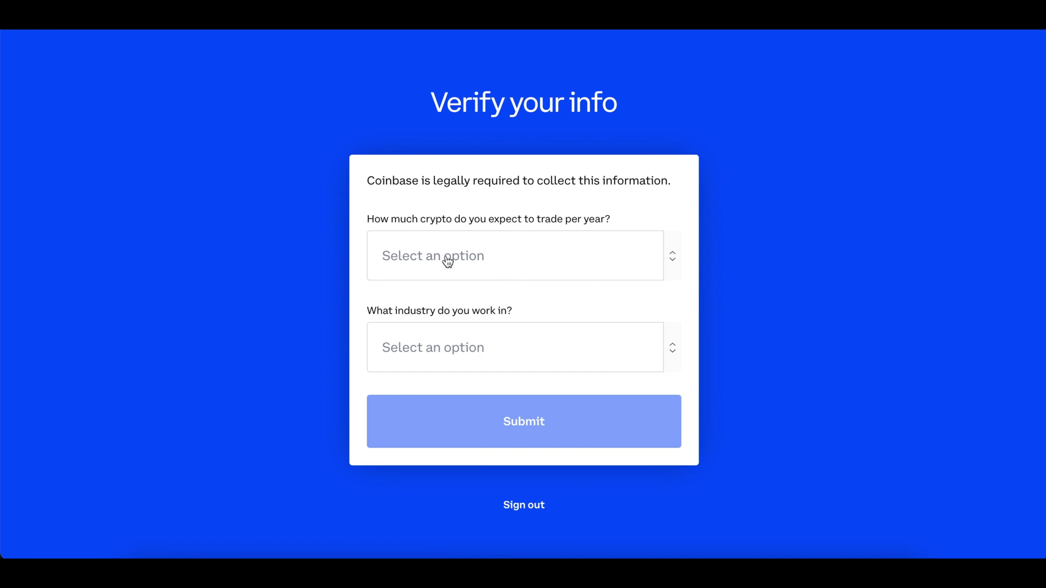
Set yearly trading volume to Under $2,000 and industry to Technology & IT, then submit.
click(483, 264)
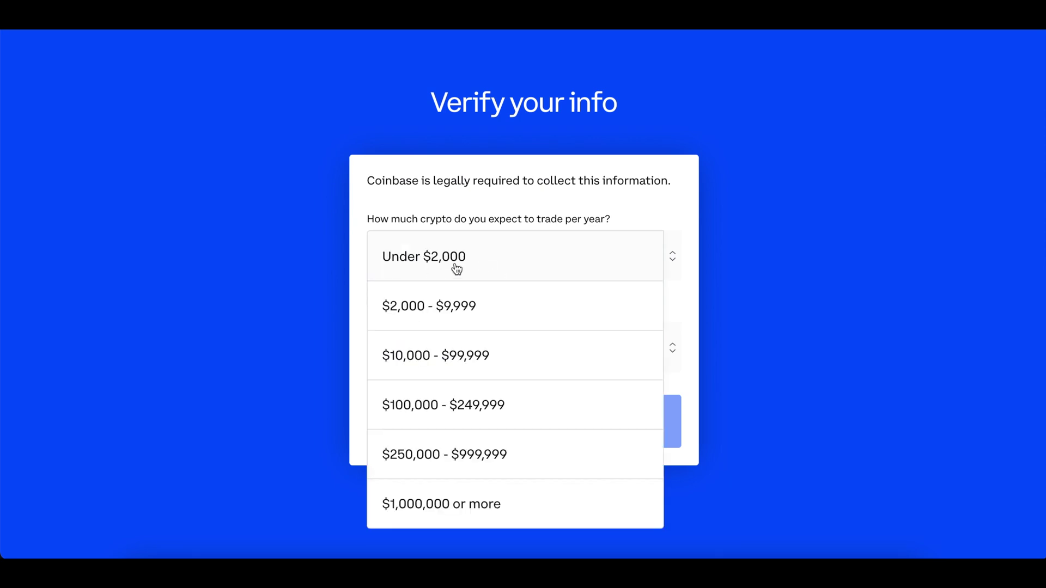
click(462, 260)
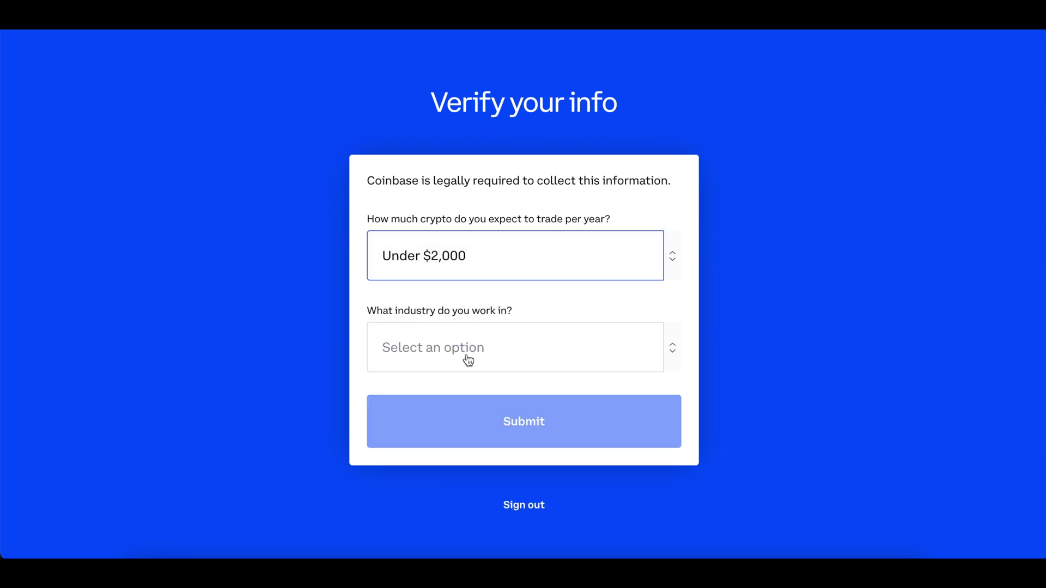
click(476, 248)
click(447, 505)
click(478, 277)
click(452, 270)
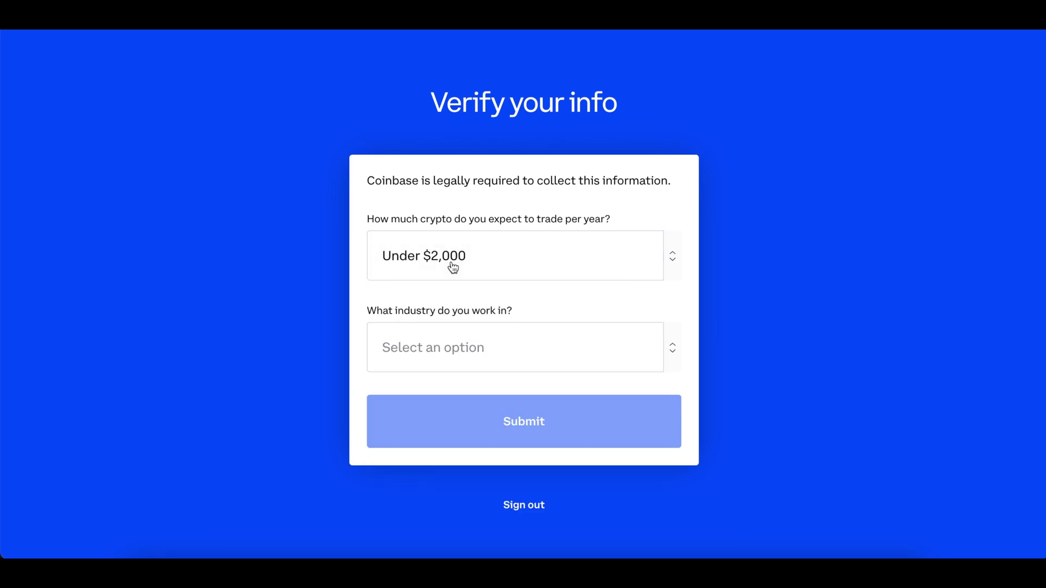
click(441, 354)
click(443, 357)
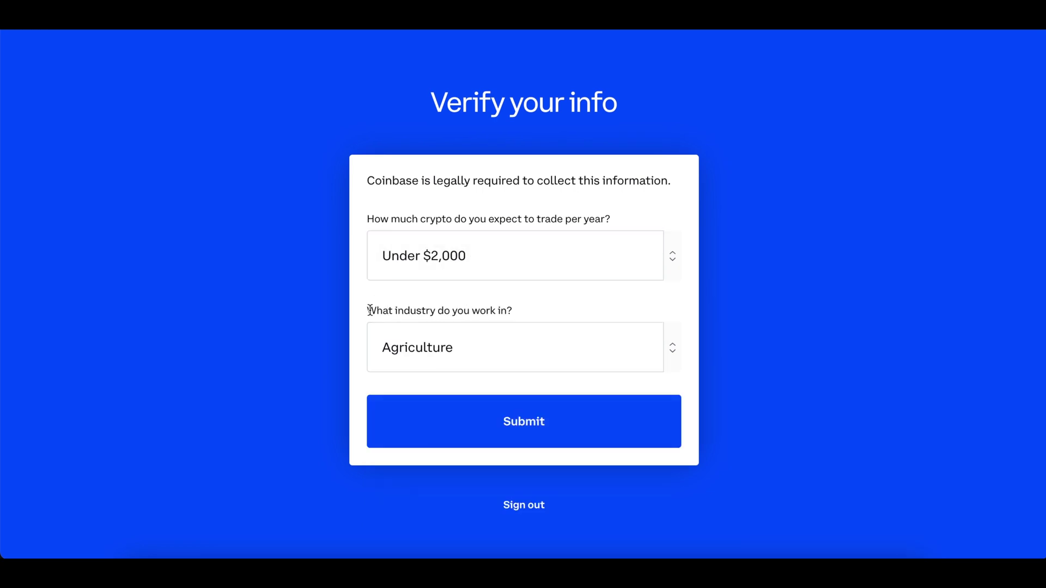
key(t)
click(536, 436)
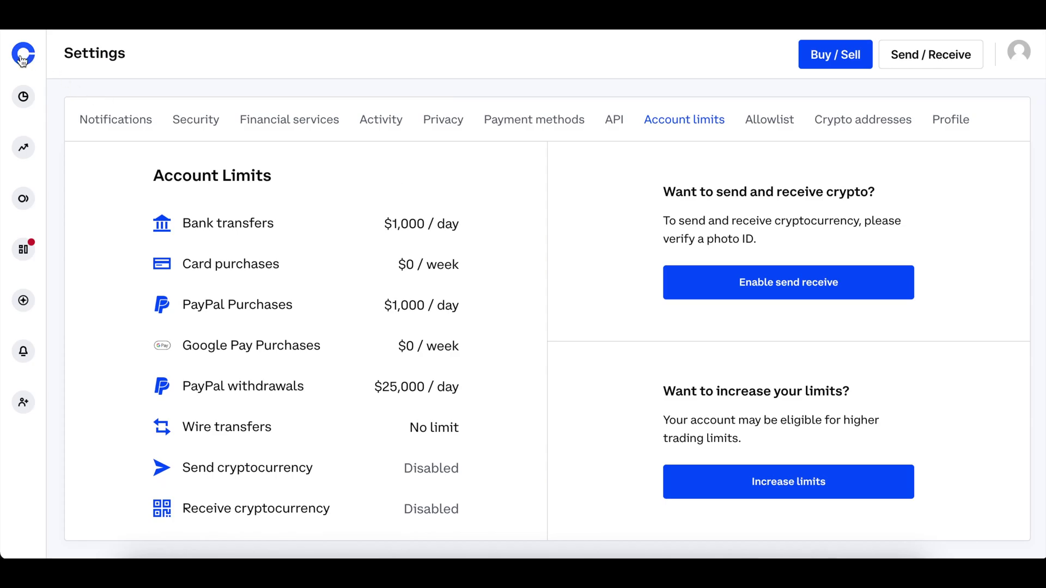
Return from Account limits to the Assets page via the Coinbase logo.
click(20, 54)
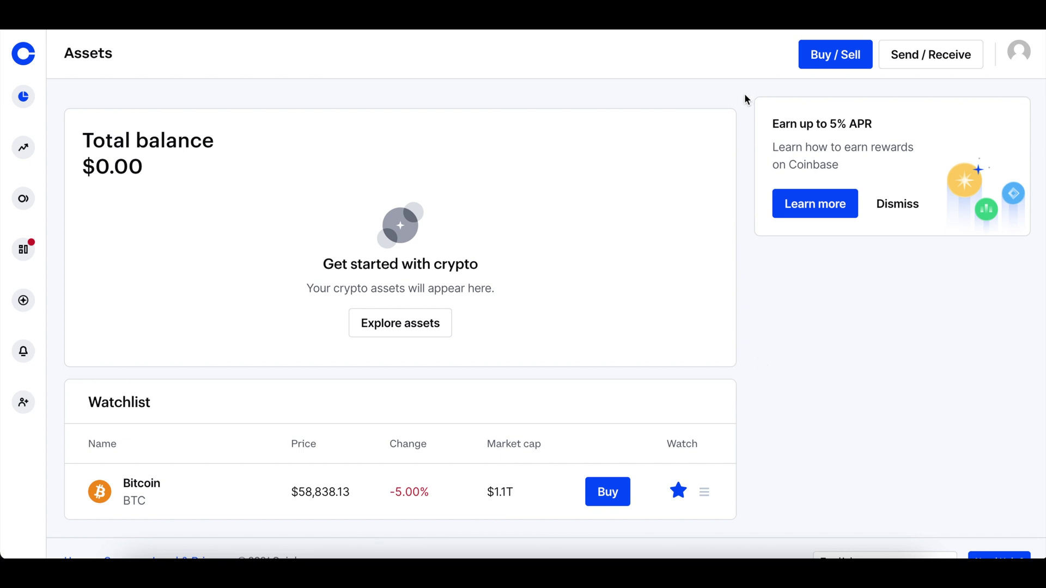
Open Buy / Sell and choose to add a payment method.
click(833, 58)
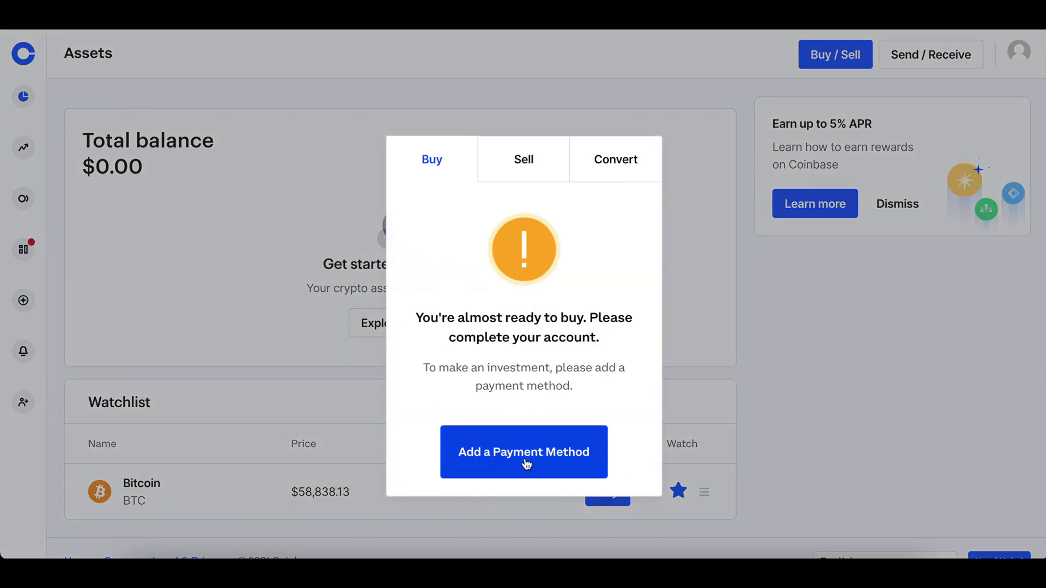
click(510, 456)
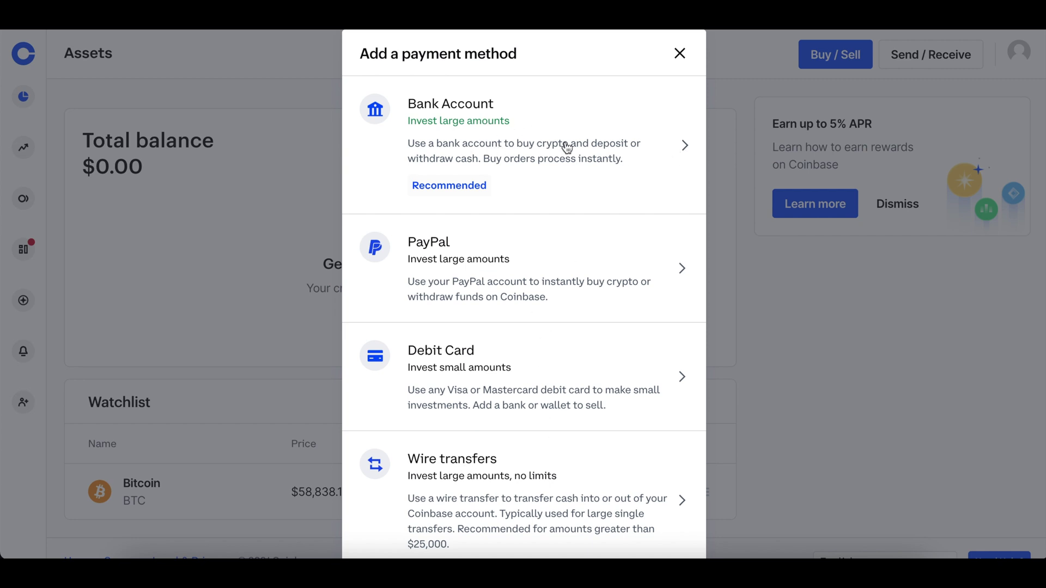
Link a bank account through Plaid, selecting Ally Bank and entering the bank login.
click(597, 149)
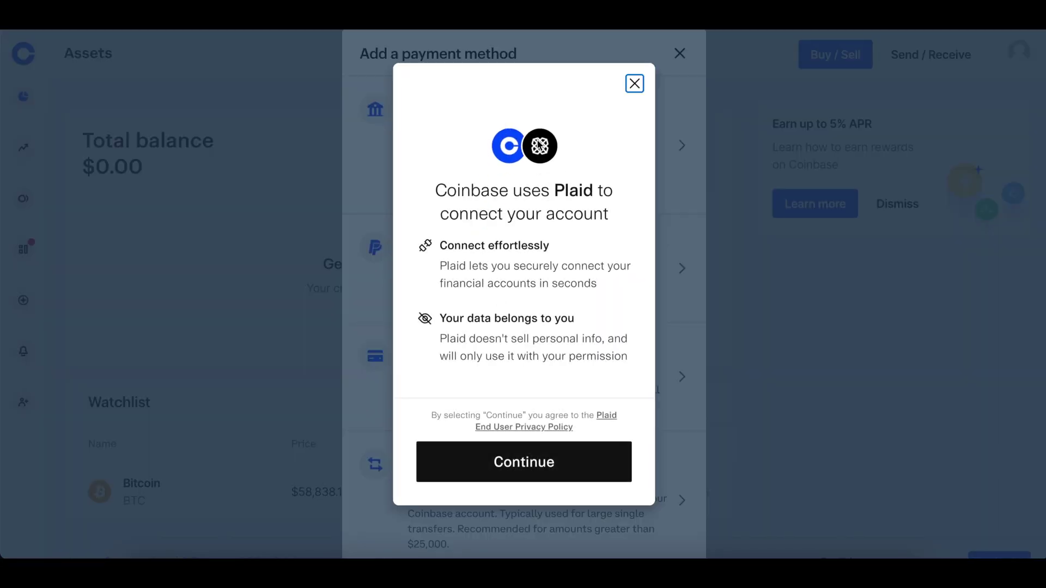
click(531, 469)
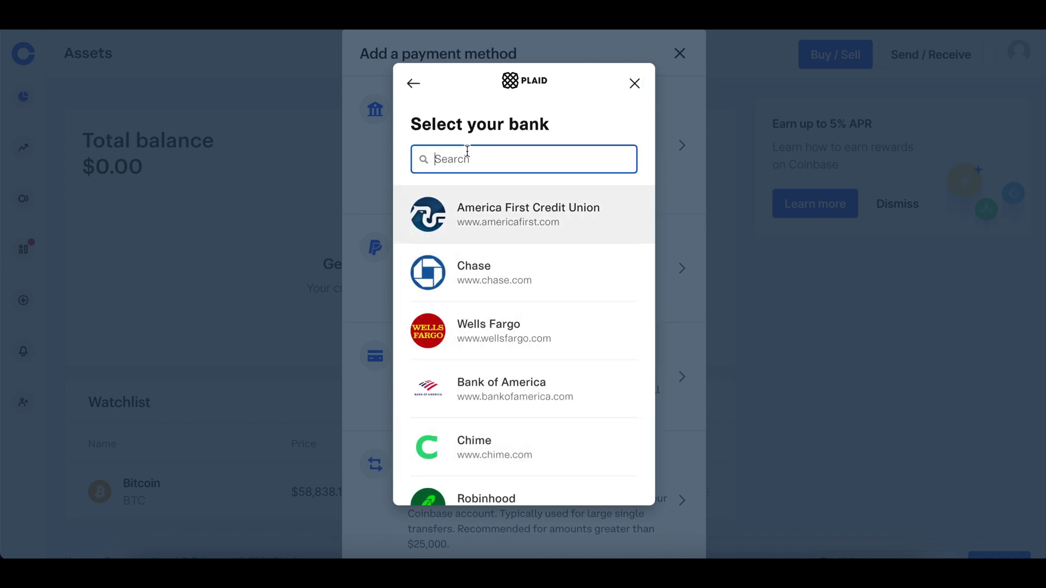
text(ally)
click(518, 216)
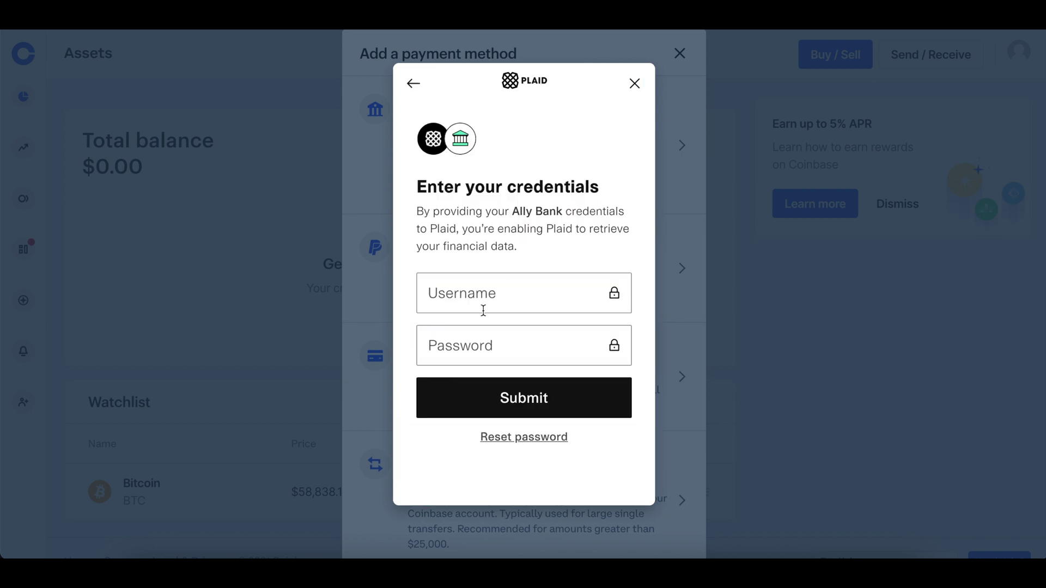
click(453, 295)
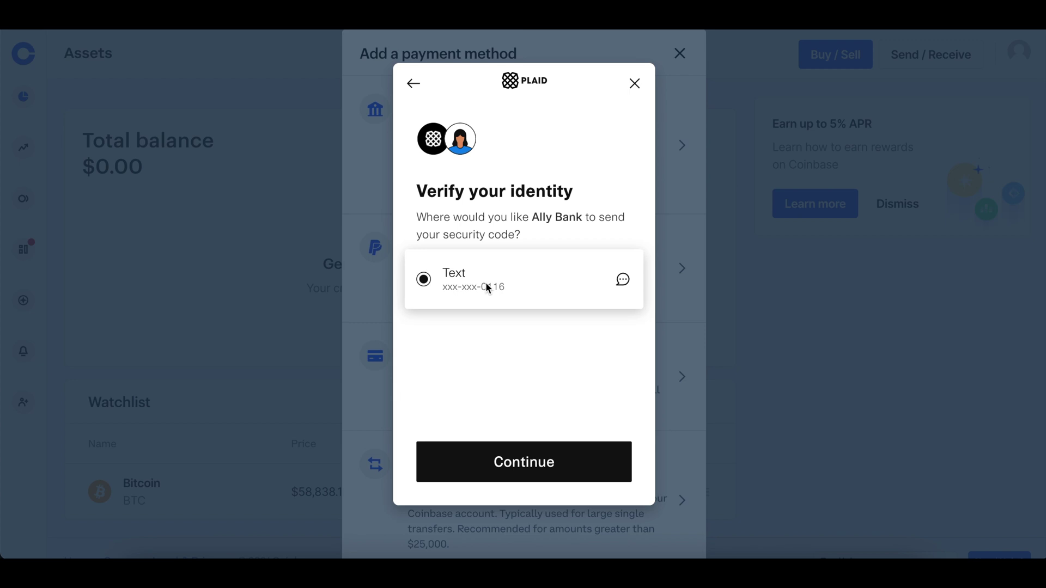
Verify with the bank's security code, finish linking, and close the notice and payment dialog.
click(509, 461)
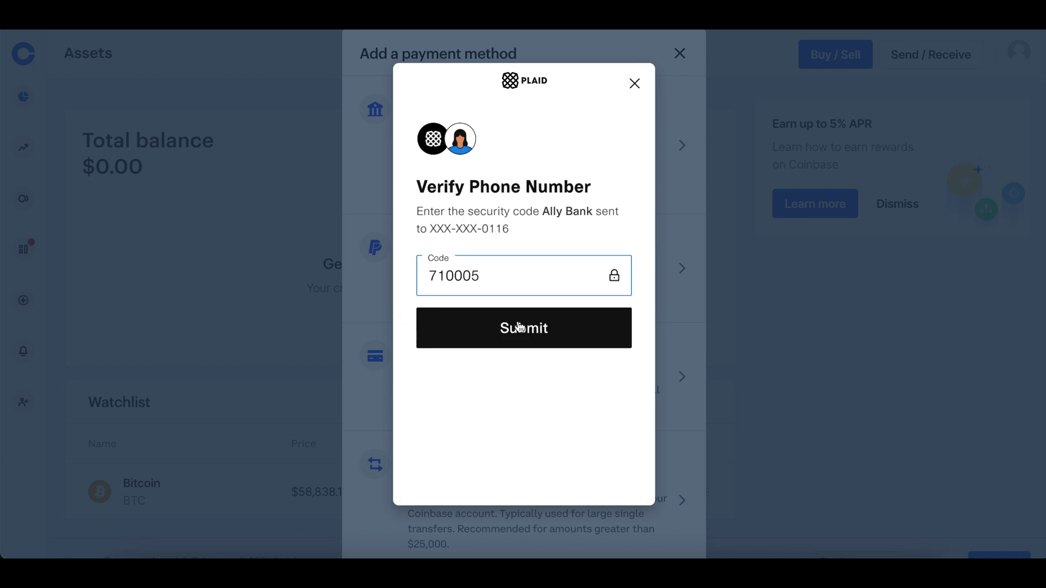
click(520, 328)
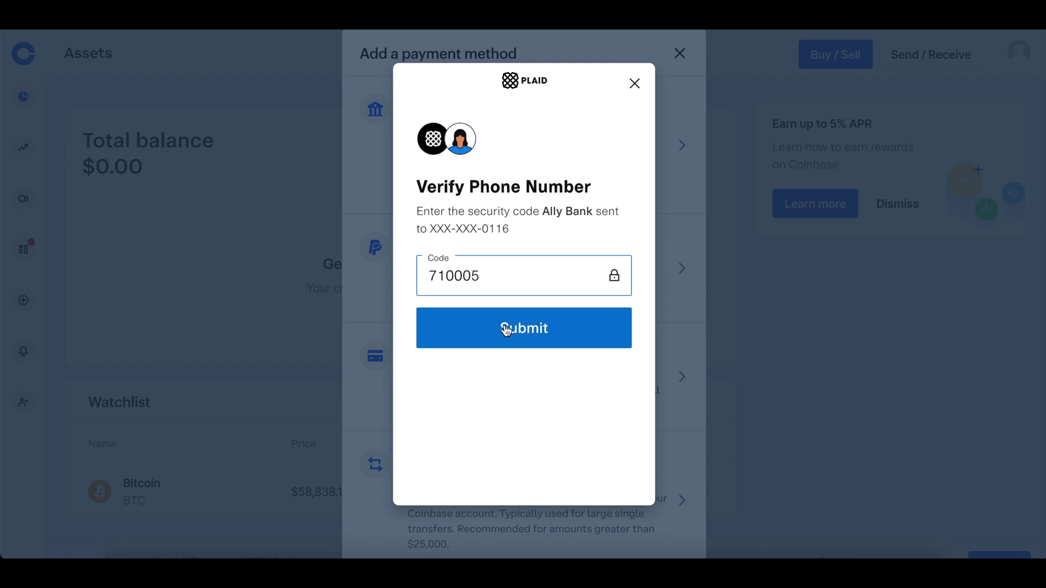
click(537, 475)
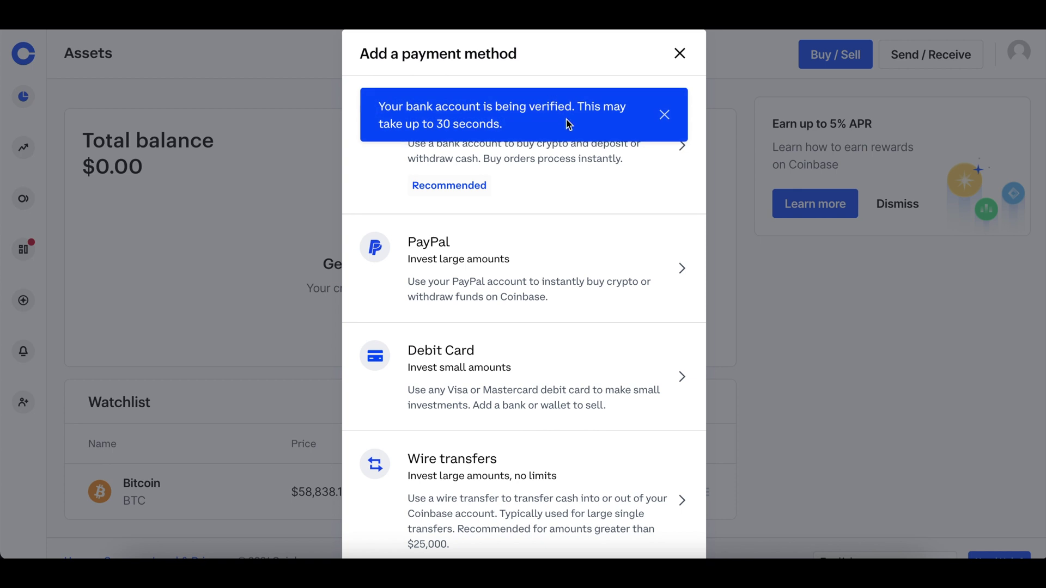
click(664, 114)
click(680, 53)
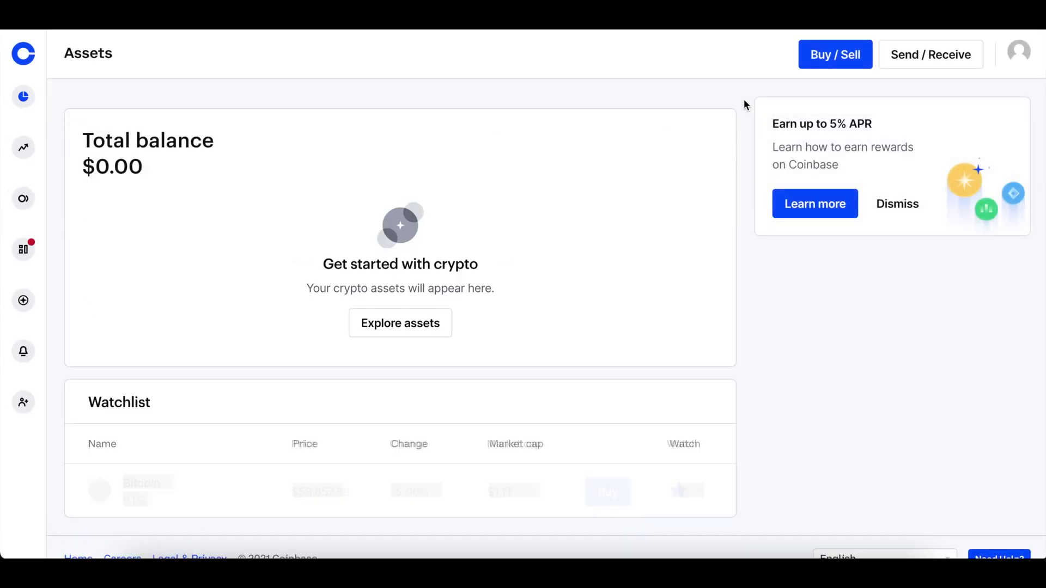
Preview a one-time $100 Bitcoin purchase paid from Ally Bank.
click(831, 59)
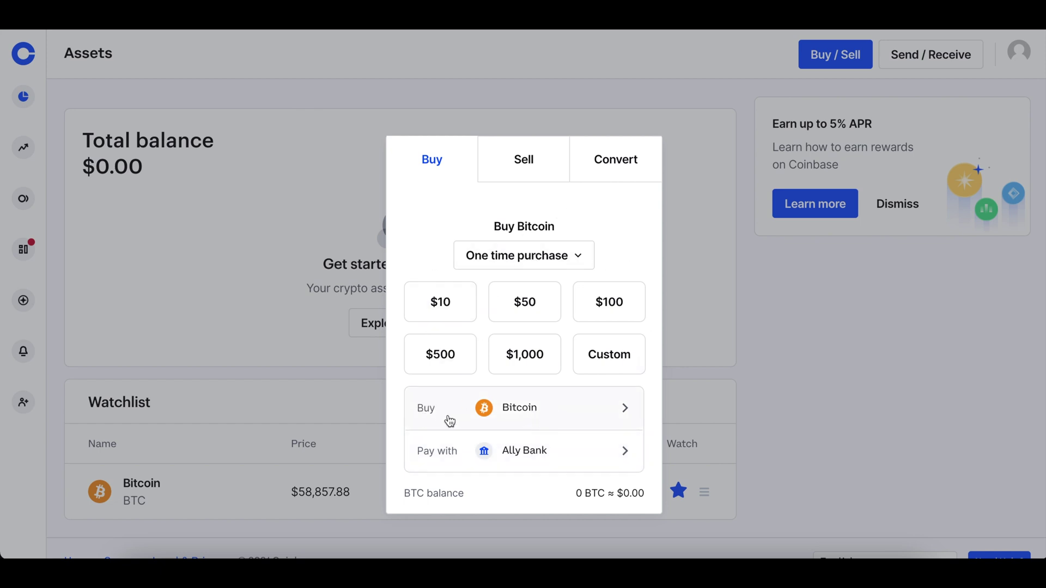
click(528, 412)
scroll(532, 361, down, 1)
scroll(533, 361, down, 20)
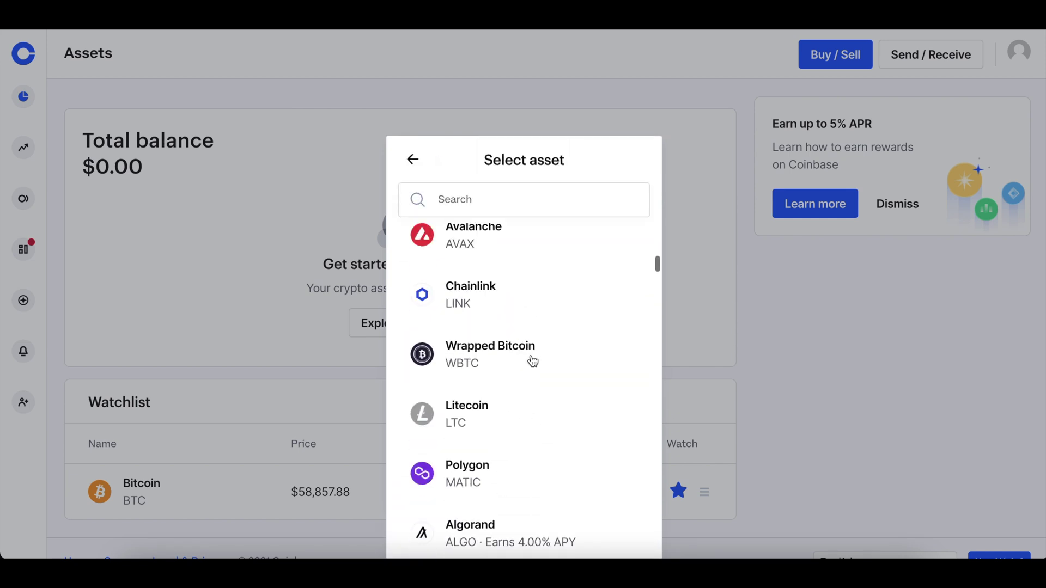
scroll(532, 361, down, 2)
scroll(490, 349, up, 20)
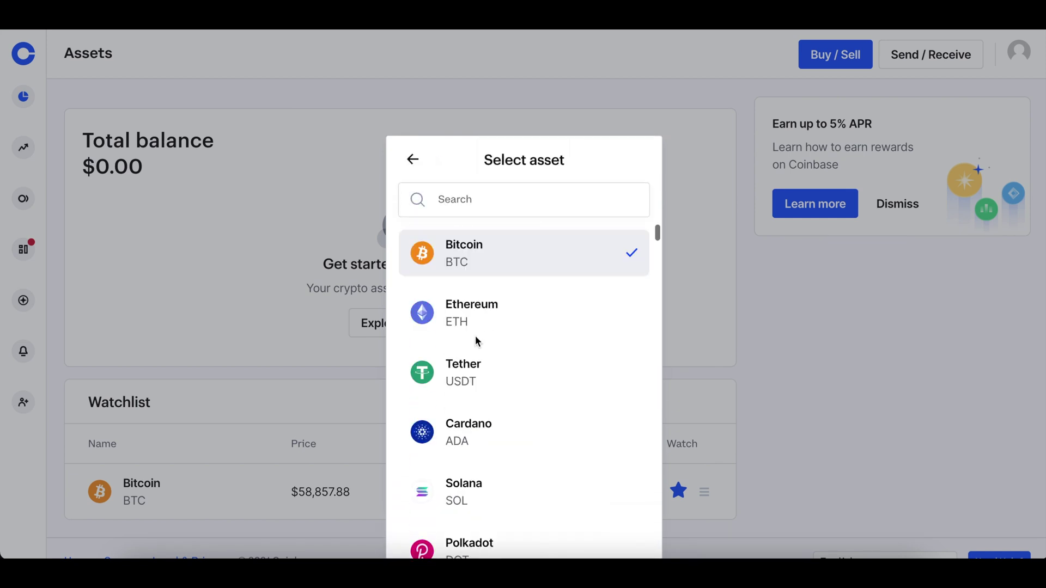
click(502, 243)
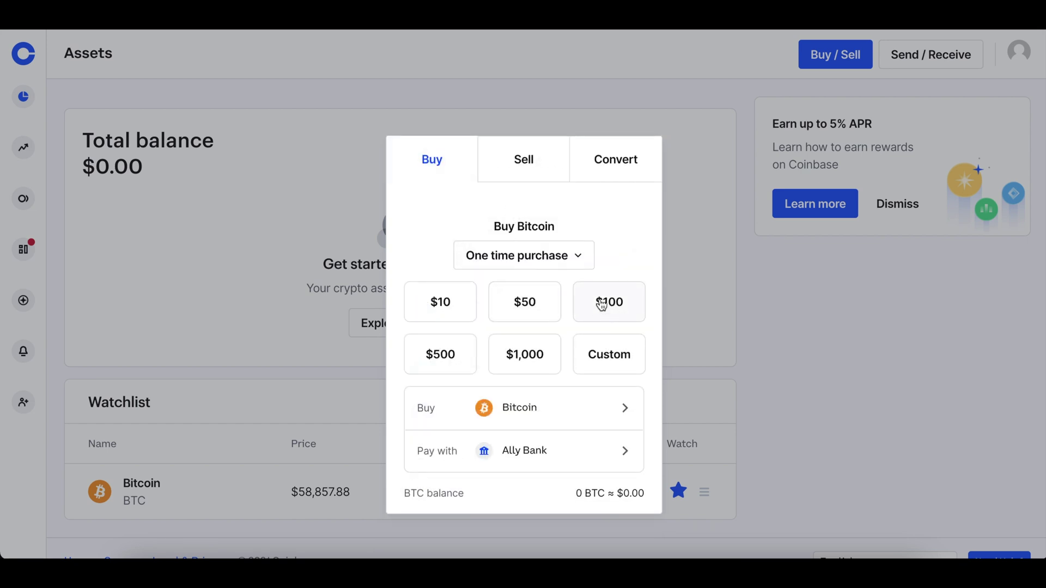
click(602, 303)
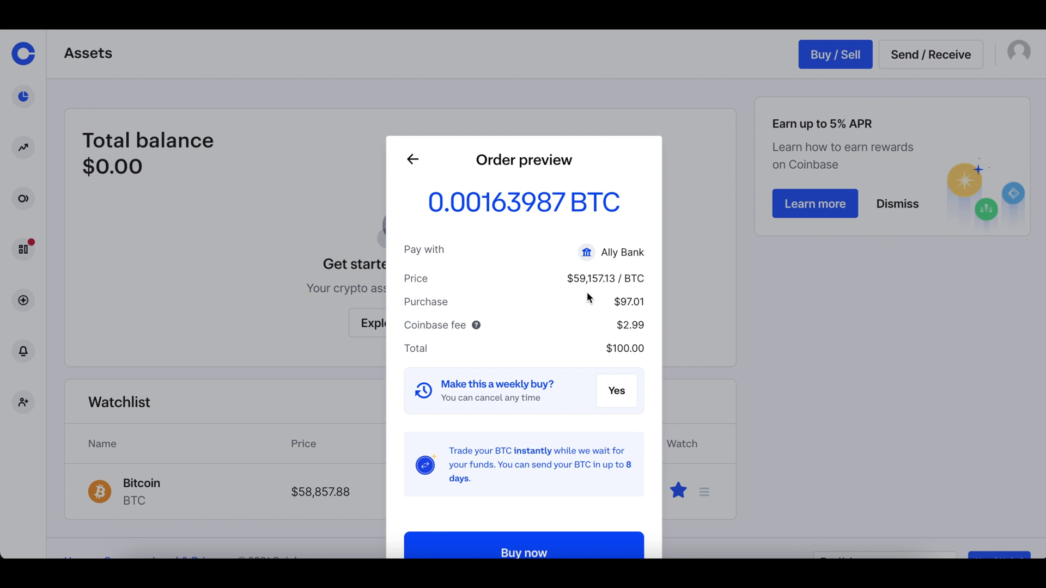
Try the buy as weekly recurring, then revert to a one-time $100 purchase.
scroll(589, 297, down, 2)
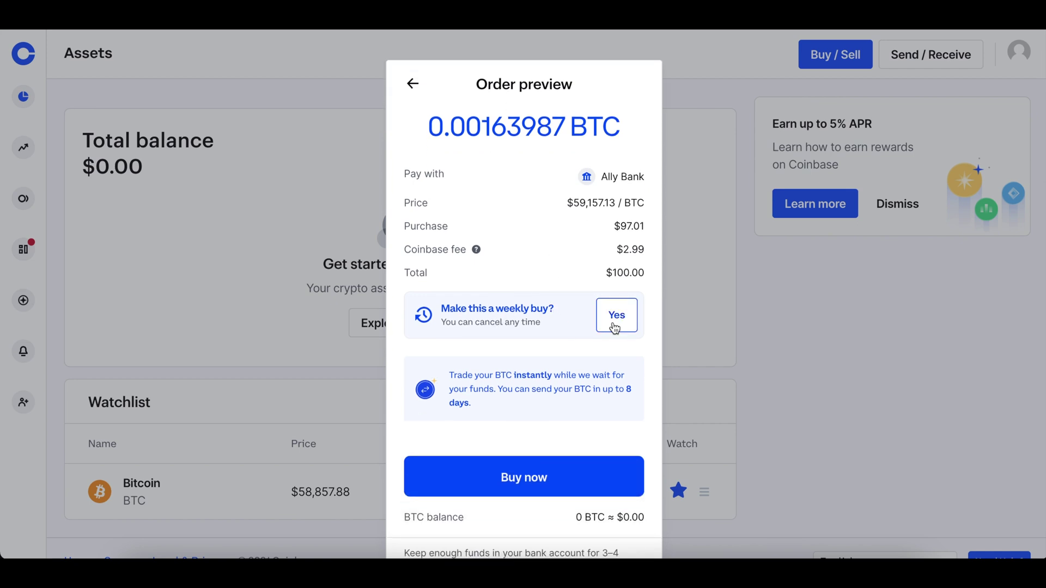
click(619, 323)
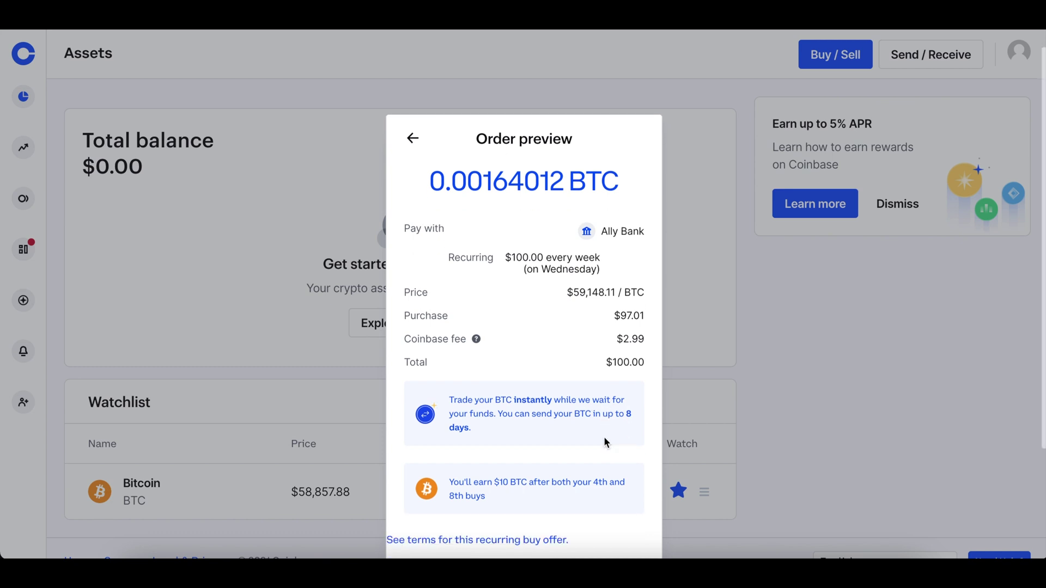
click(413, 122)
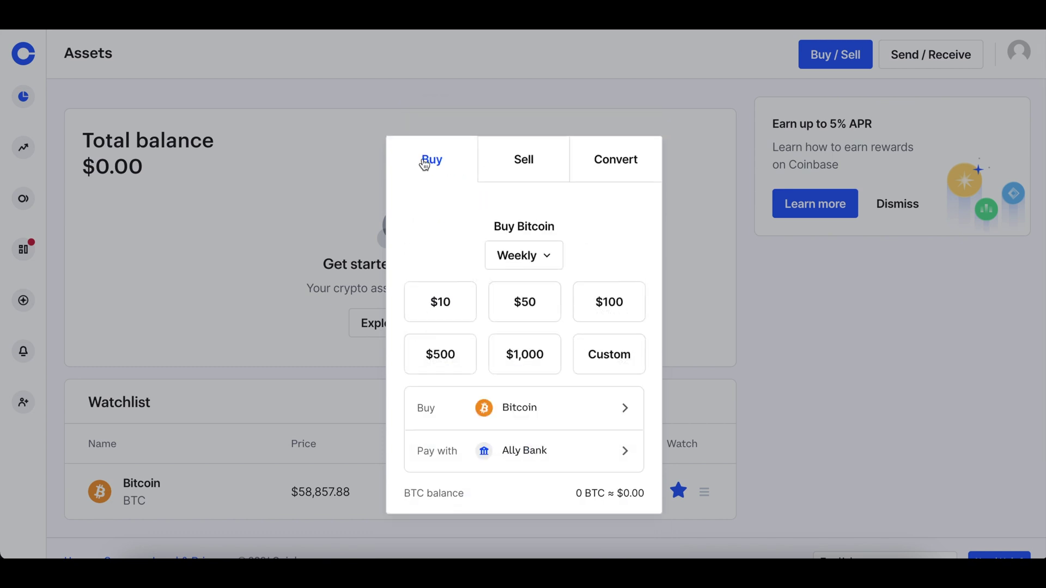
click(524, 260)
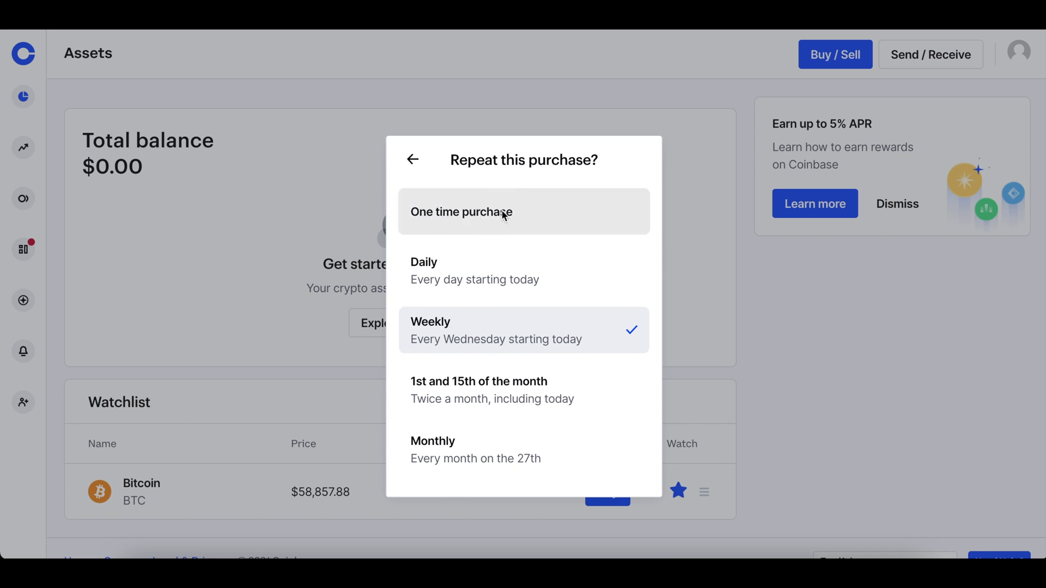
click(503, 214)
click(629, 310)
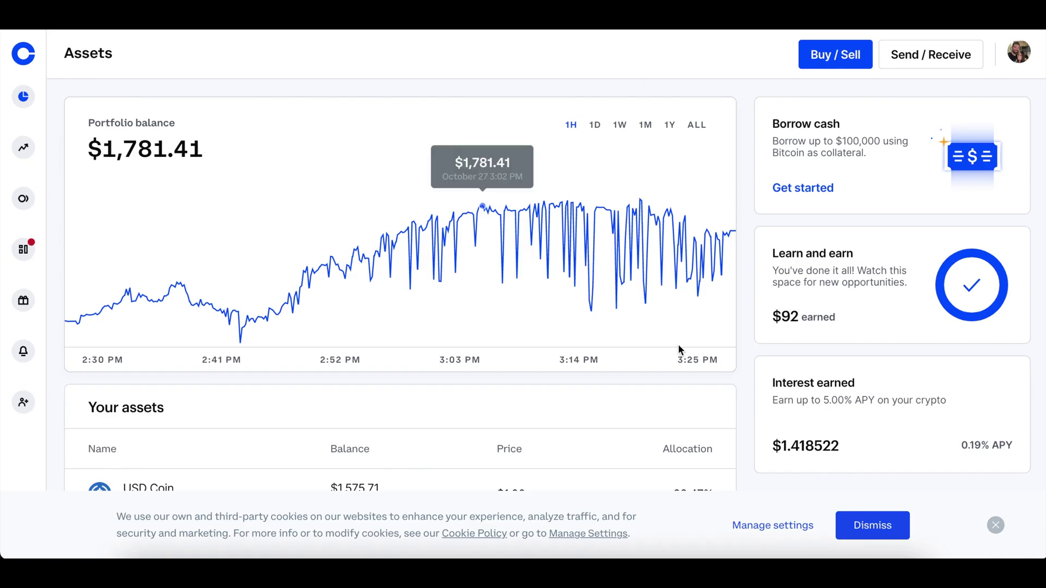
scroll(380, 146, down, 5)
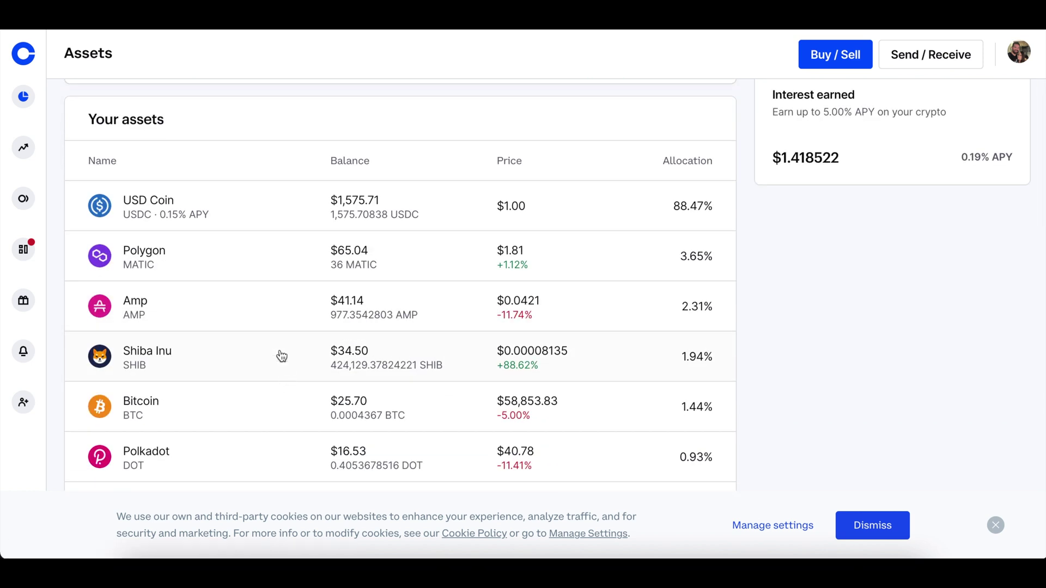
drag(86, 123, 165, 129)
scroll(164, 123, up, 5)
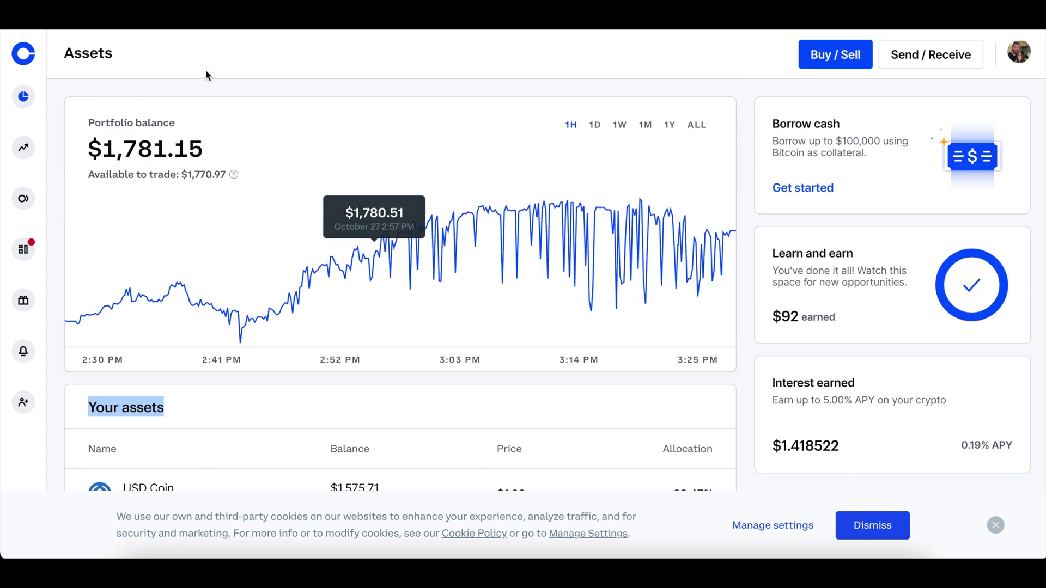
click(157, 93)
drag(86, 409, 232, 412)
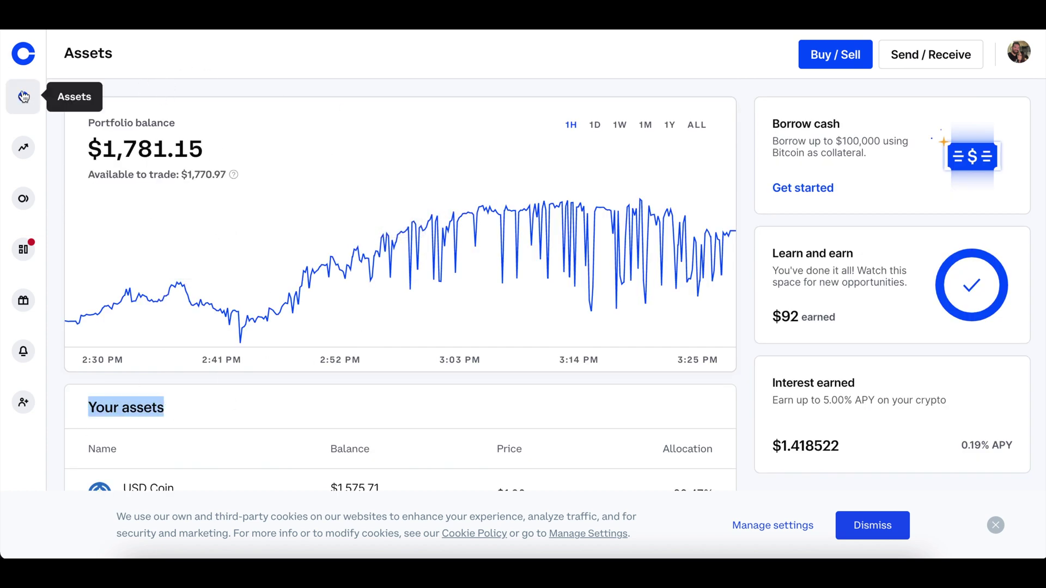
click(158, 97)
scroll(163, 109, down, 5)
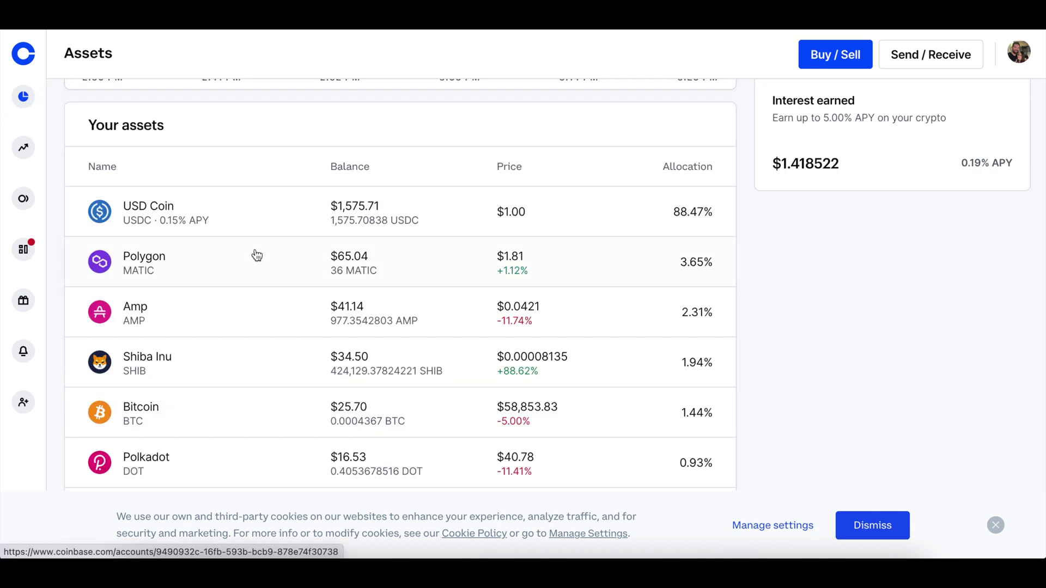
scroll(150, 417, down, 1)
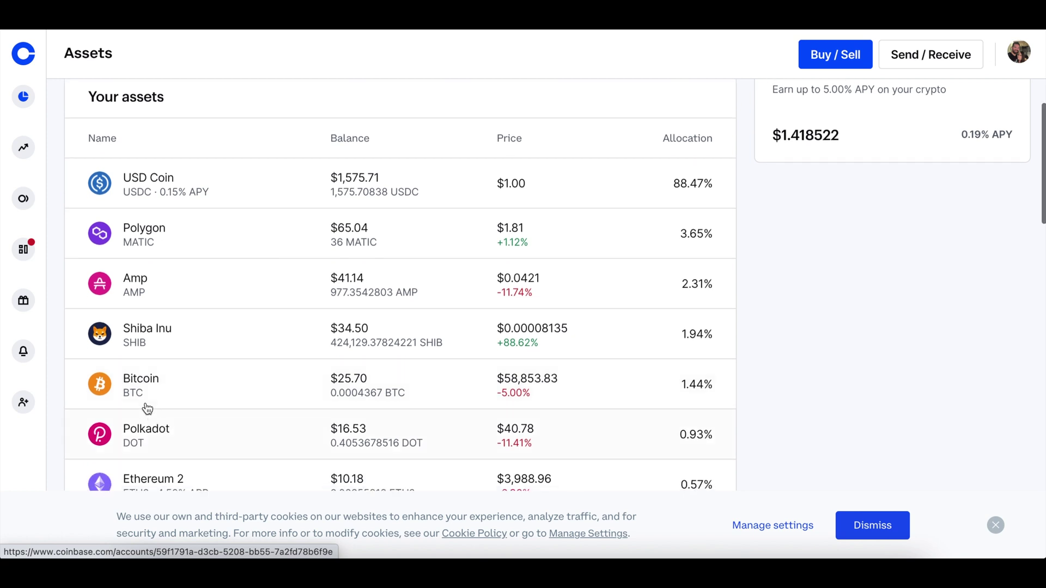
Review the Bitcoin wallet's 0.0004367 BTC balance and transaction list, then return to the Assets home page.
click(156, 390)
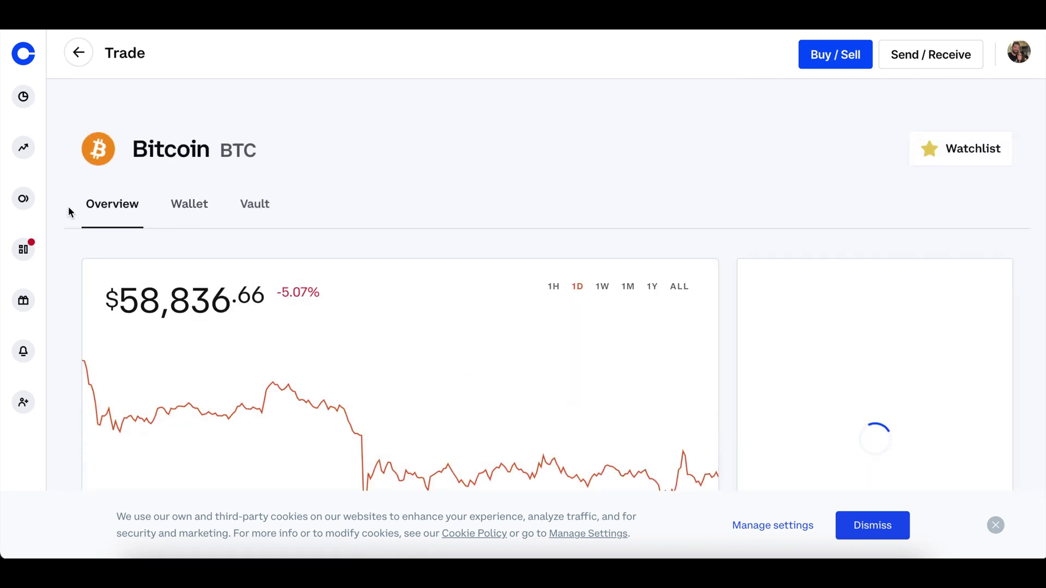
scroll(241, 339, down, 1)
scroll(460, 158, up, 1)
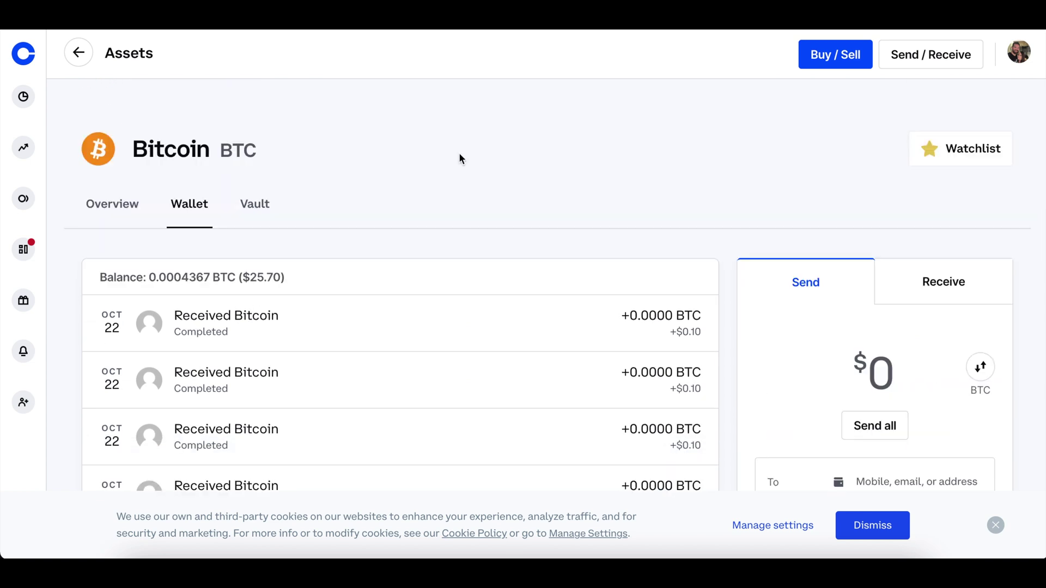
click(24, 55)
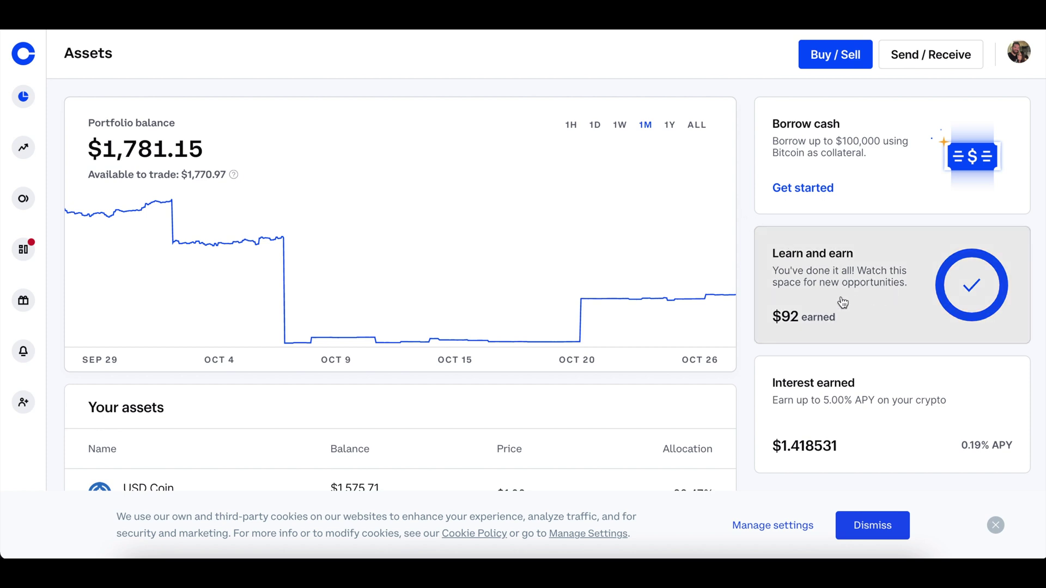
Open Learn and earn and browse its lesson sections from Bounce Token down to Compound.
click(857, 275)
scroll(397, 249, down, 10)
scroll(398, 252, down, 1)
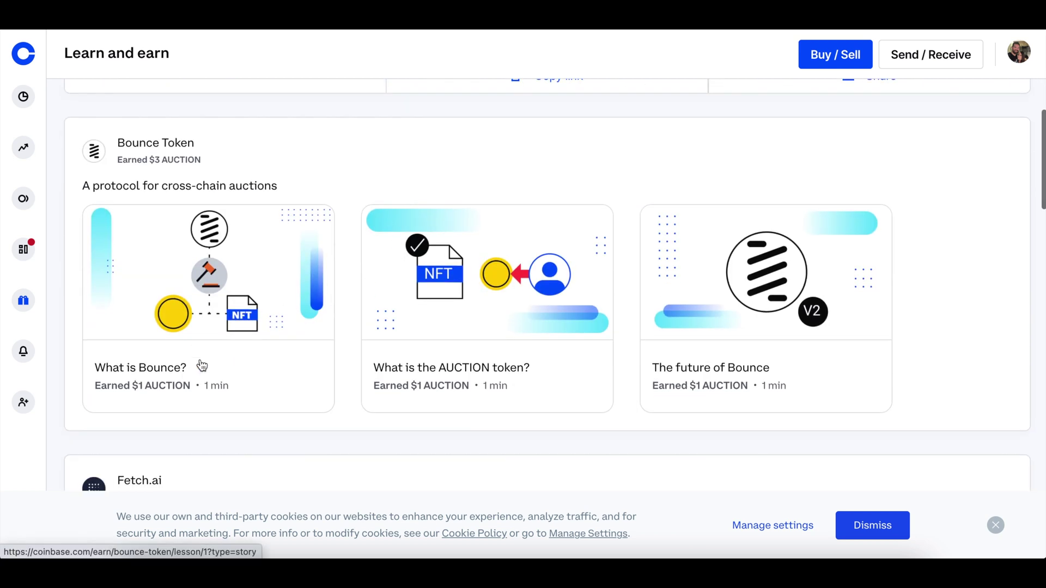
scroll(434, 264, down, 6)
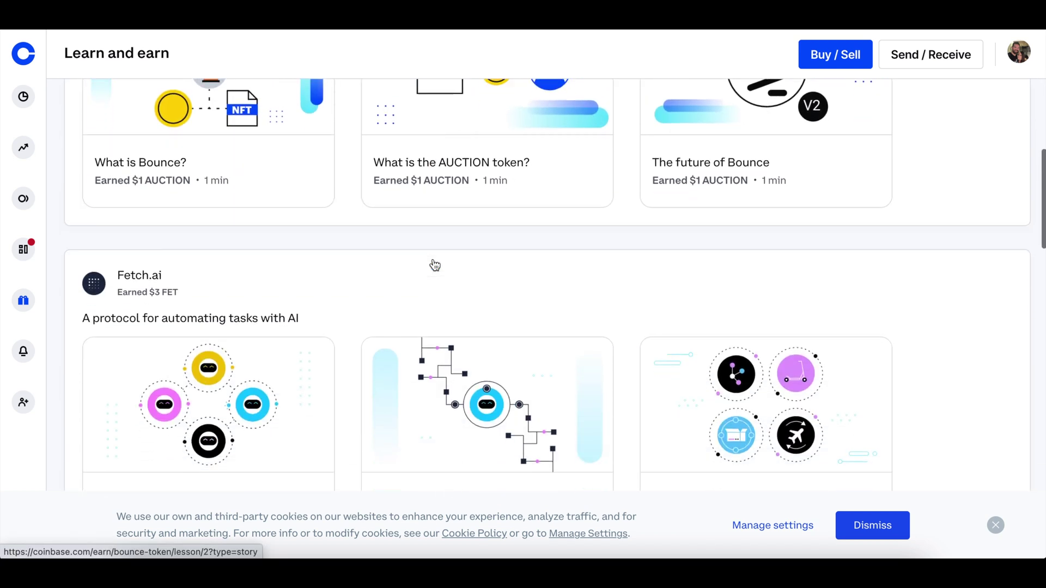
scroll(354, 248, down, 7)
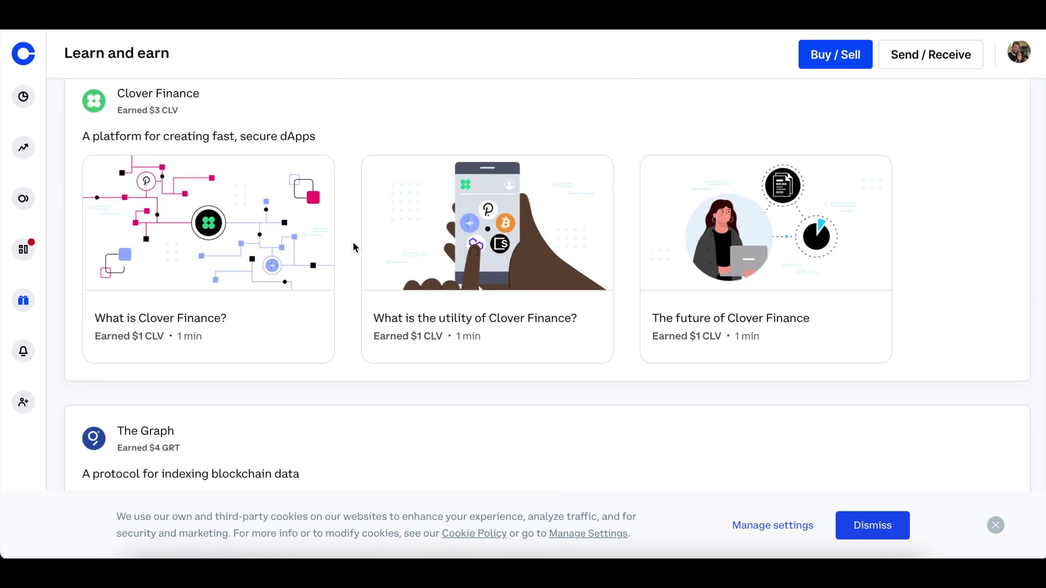
scroll(353, 248, down, 1)
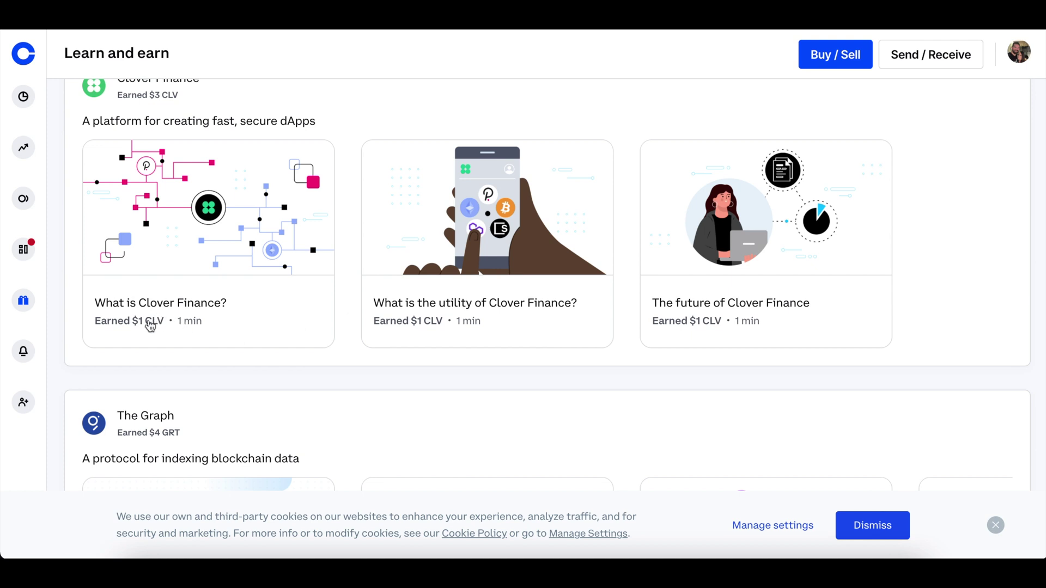
scroll(343, 154, down, 13)
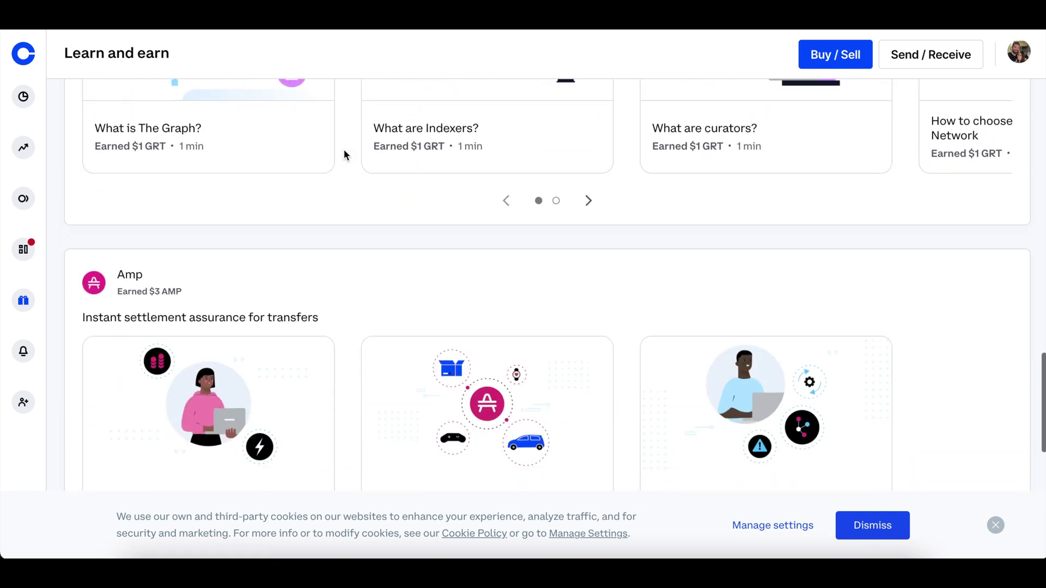
scroll(344, 152, down, 6)
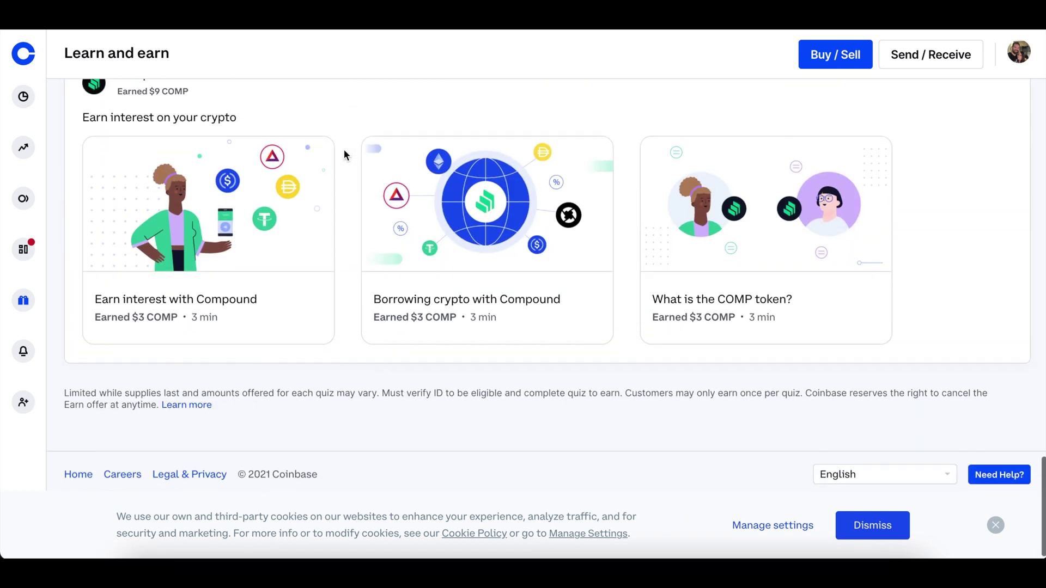
scroll(343, 155, up, 15)
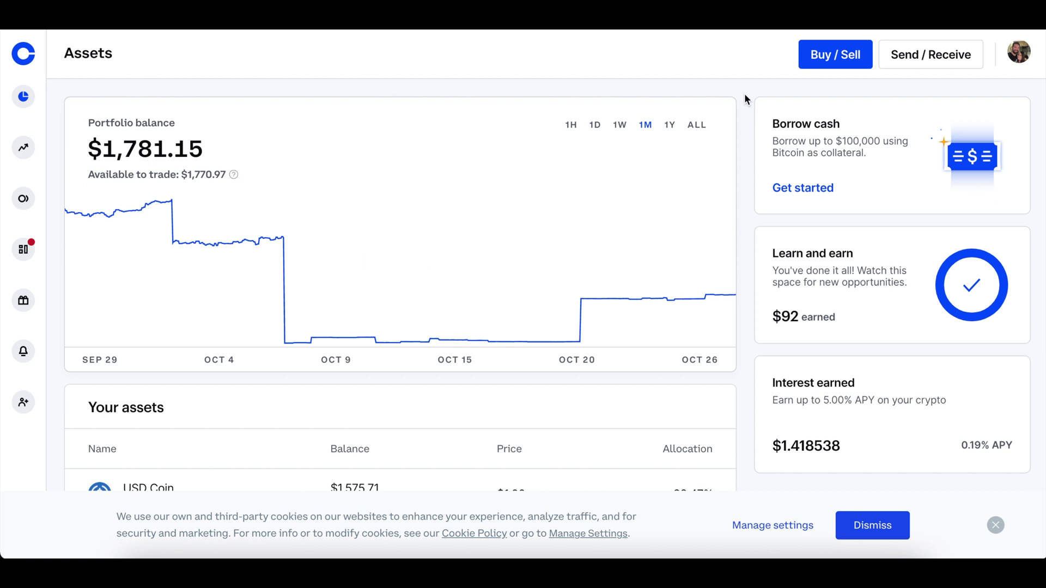